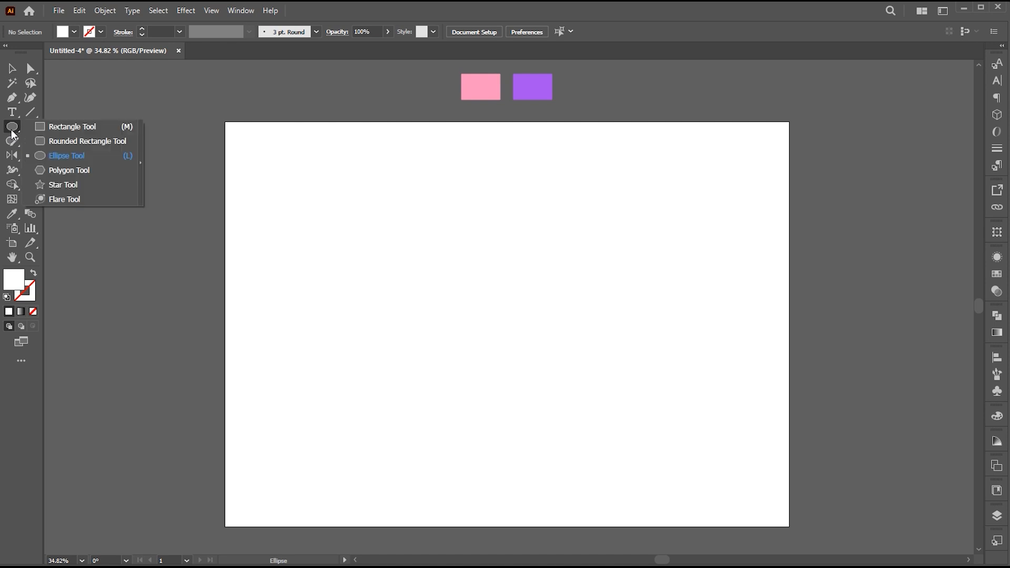
# Step: Draw a white rectangle slightly larger than the artboard and apply a freeform gradient fill to it
pyautogui.click(61, 127)
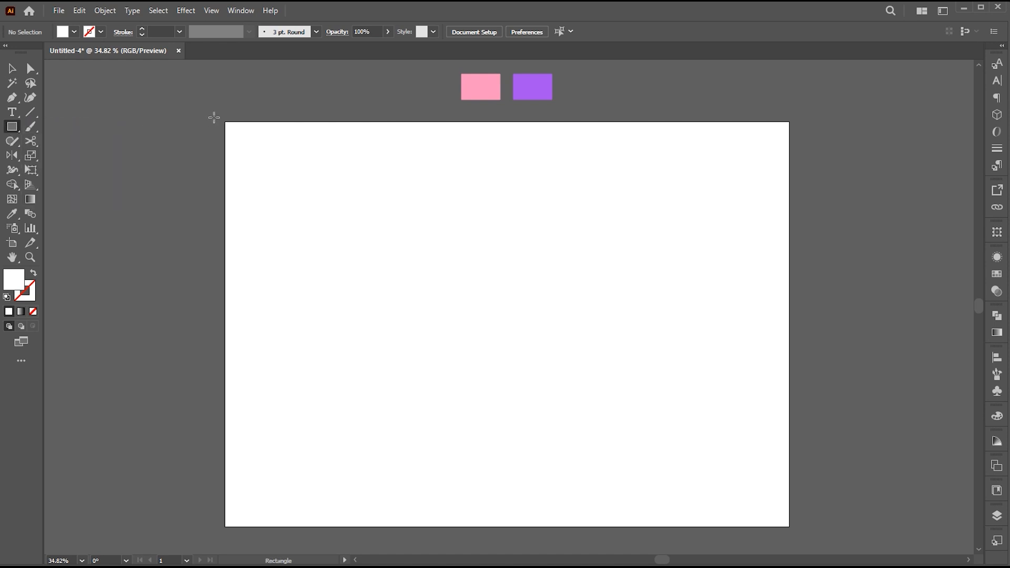
pyautogui.moveTo(222, 121); pyautogui.dragTo(794, 529)
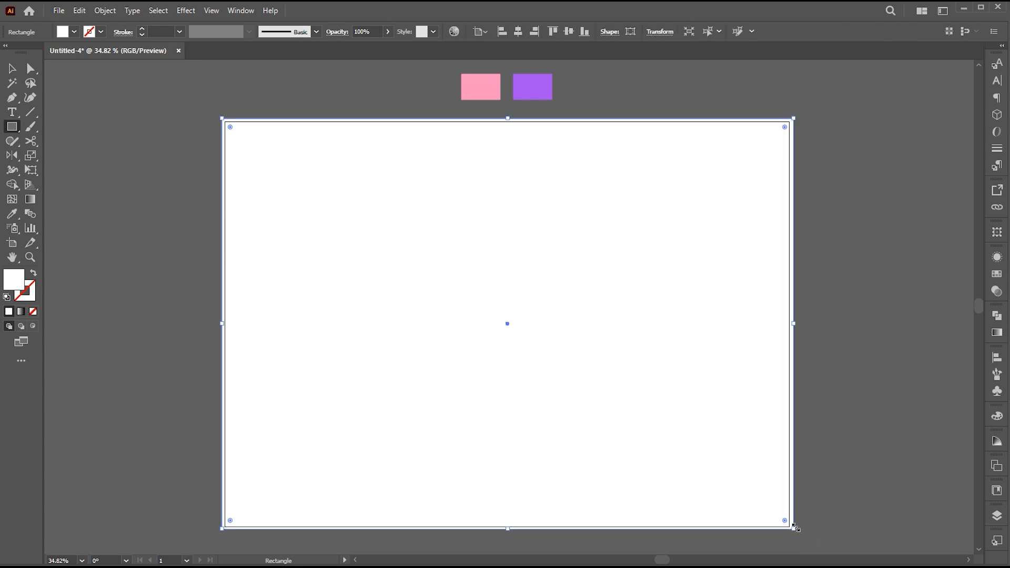
pyautogui.click(30, 201)
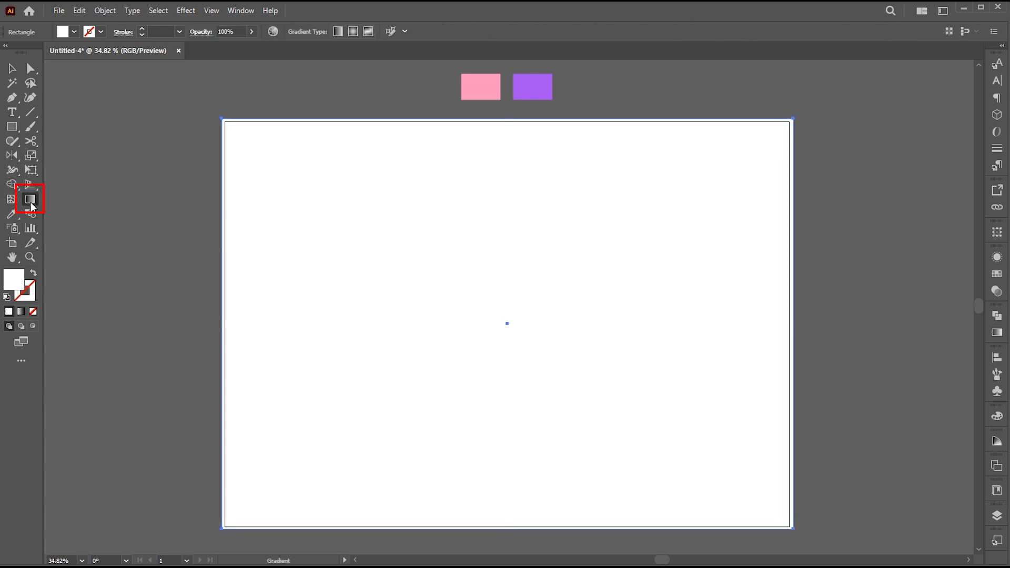
pyautogui.doubleClick(31, 204)
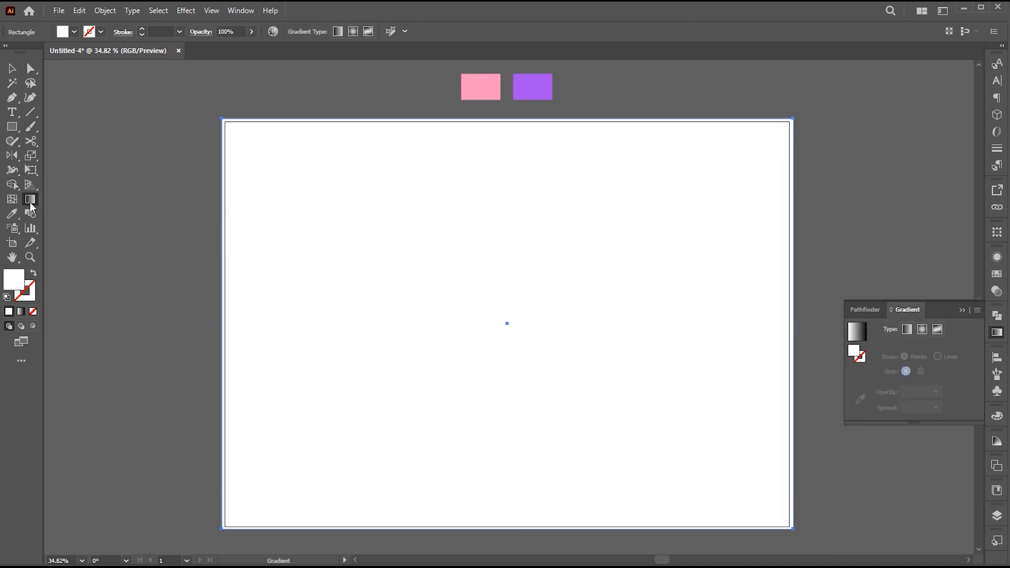
pyautogui.click(939, 330)
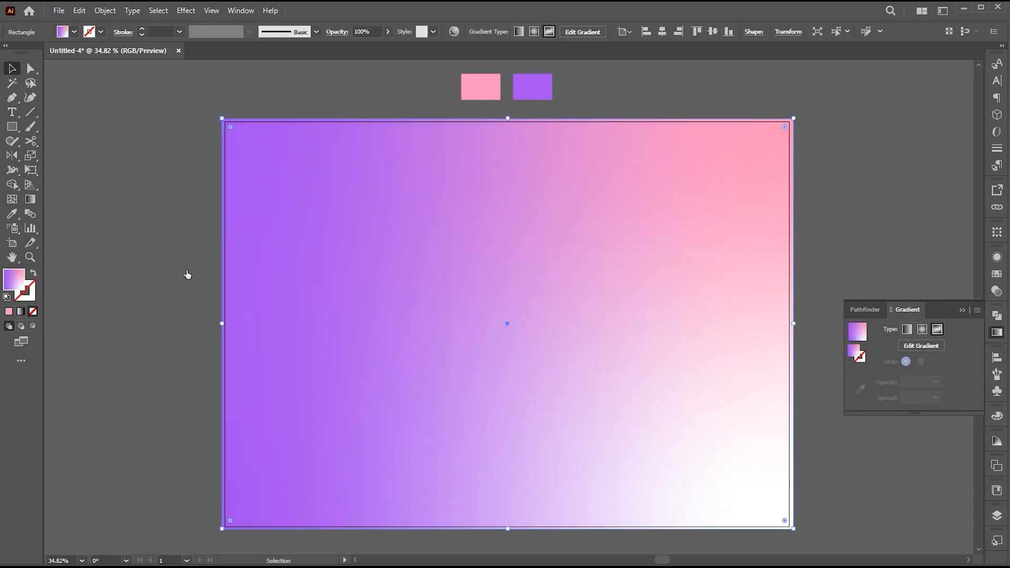
# Step: Recolor the background gradient's upper-left color stop with the pink sampled from the reference swatch above the artboard
pyautogui.click(279, 160)
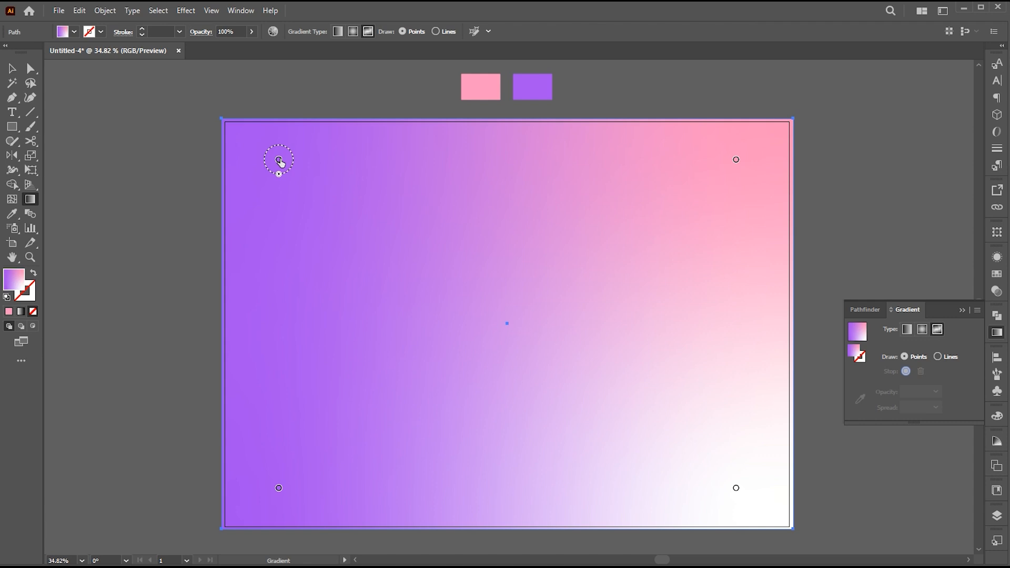
pyautogui.doubleClick(279, 160)
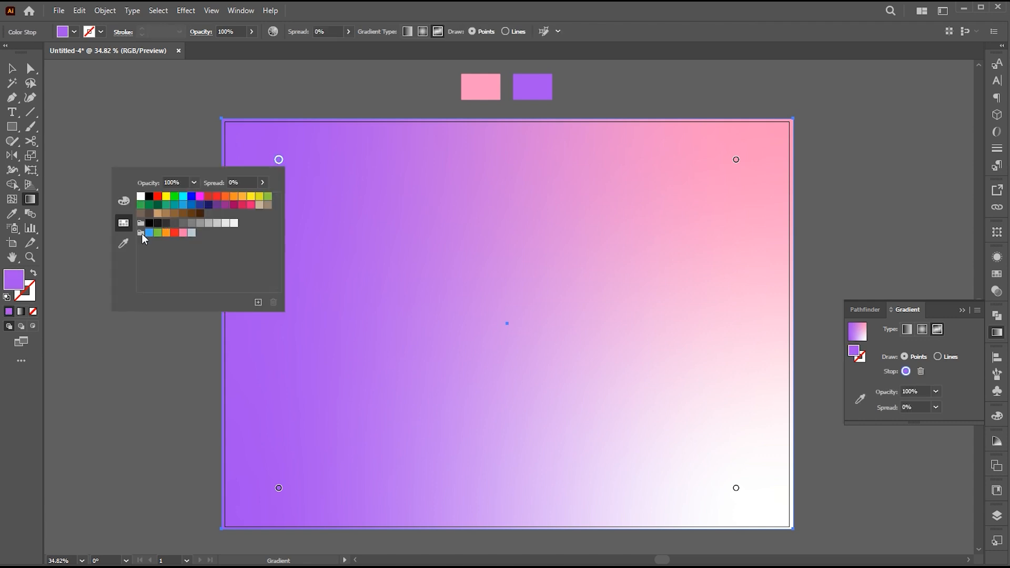
pyautogui.click(123, 243)
pyautogui.click(481, 87)
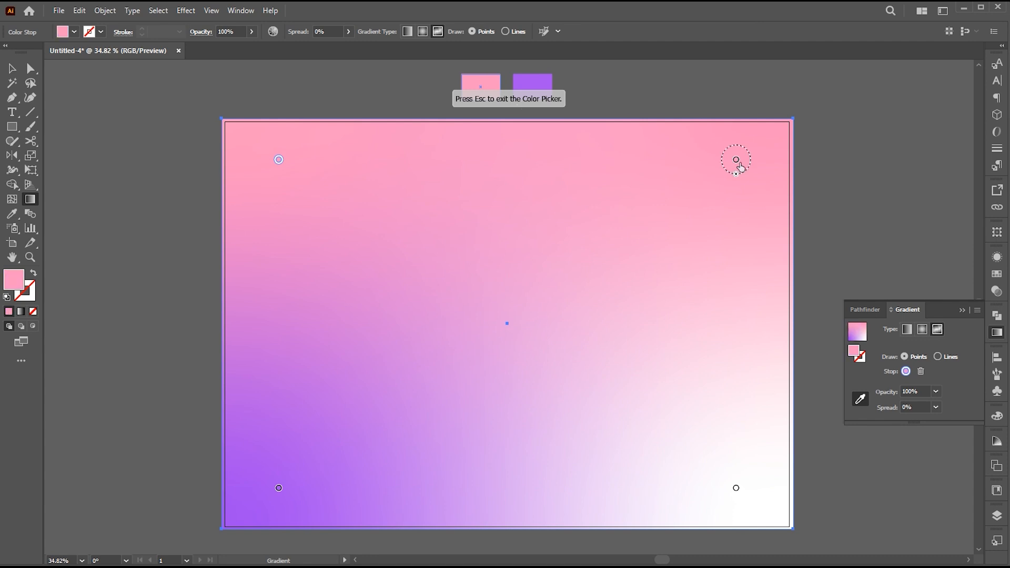
# Step: Recolor the gradient's other three corner color stops with the purple sampled from the reference swatch
pyautogui.doubleClick(736, 160)
pyautogui.click(569, 153)
pyautogui.click(532, 82)
pyautogui.doubleClick(736, 488)
pyautogui.click(579, 413)
pyautogui.click(533, 87)
pyautogui.doubleClick(279, 488)
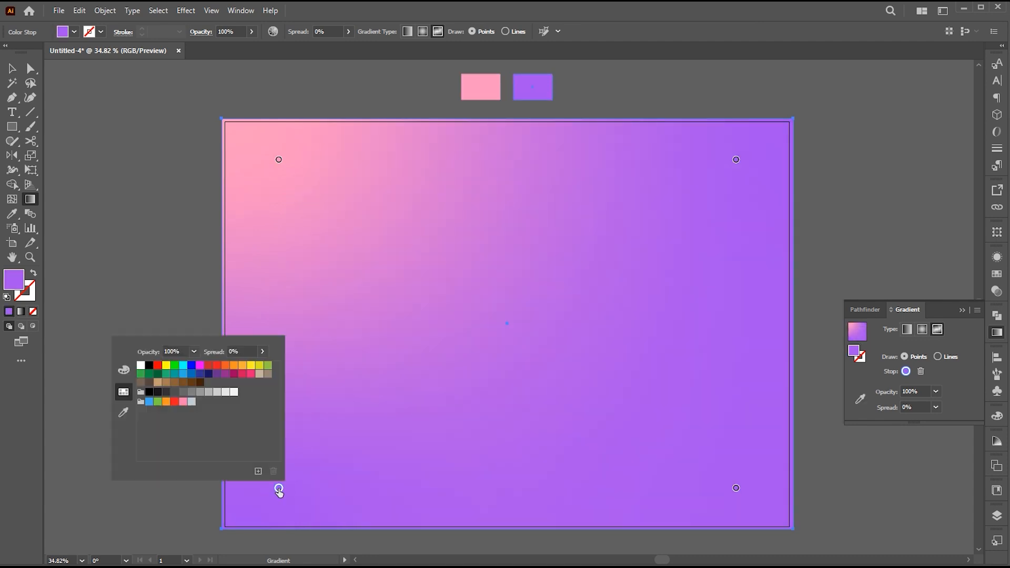
pyautogui.click(123, 413)
pyautogui.click(532, 83)
# Step: Set the pink color stop's spread to 100%, shift it slightly inward, and deselect the background rectangle
pyautogui.click(279, 159)
pyautogui.moveTo(279, 174); pyautogui.dragTo(288, 194)
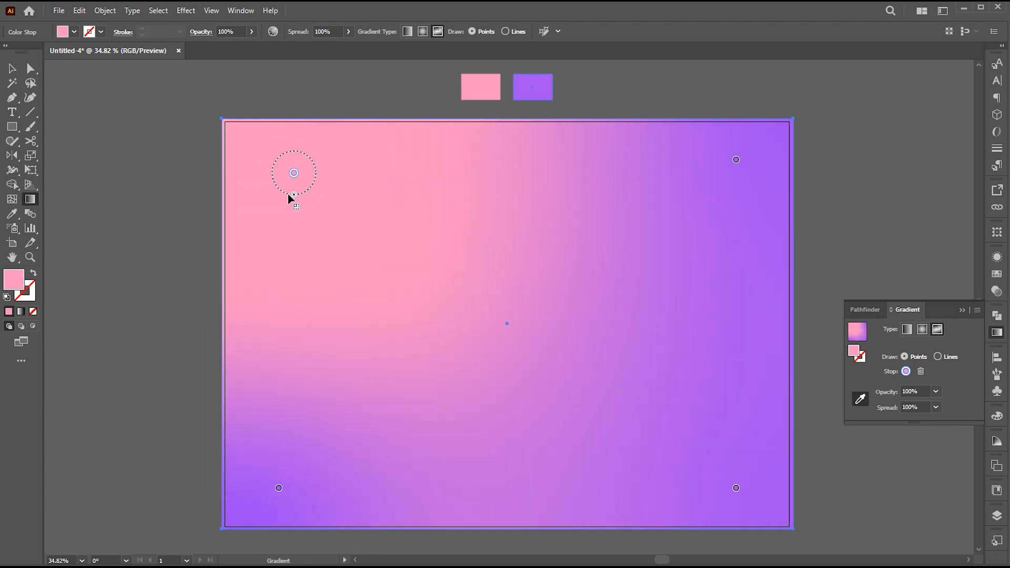
pyautogui.click(13, 71)
pyautogui.hotkey('ctrl', 'shift', 'a')
# Step: Add two separate text objects on the artboard reading "hello" and, below it, "2024"
pyautogui.moveTo(631, 293); pyautogui.dragTo(630, 280)
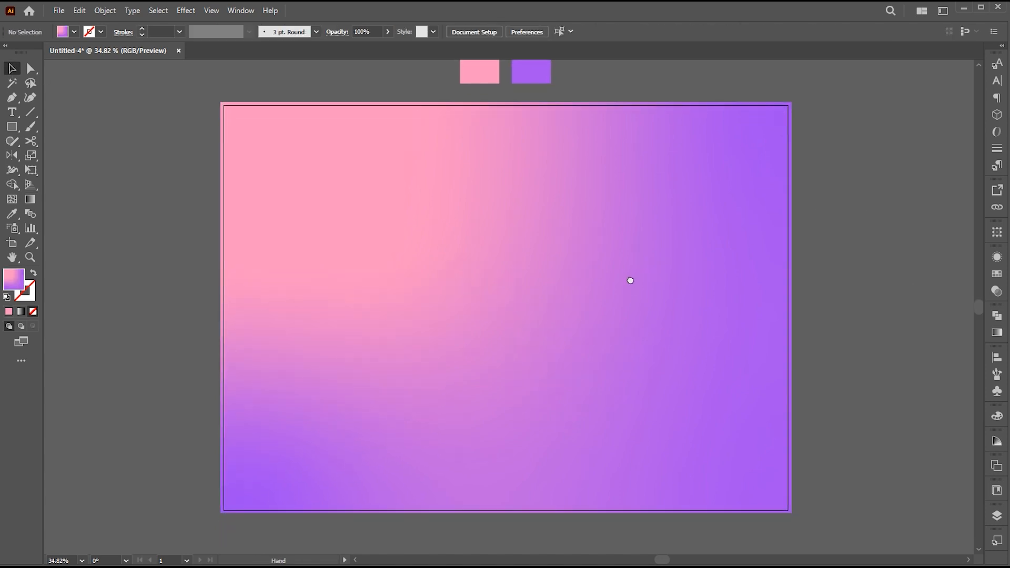
pyautogui.scroll(1, 531, 273)
pyautogui.press('t')
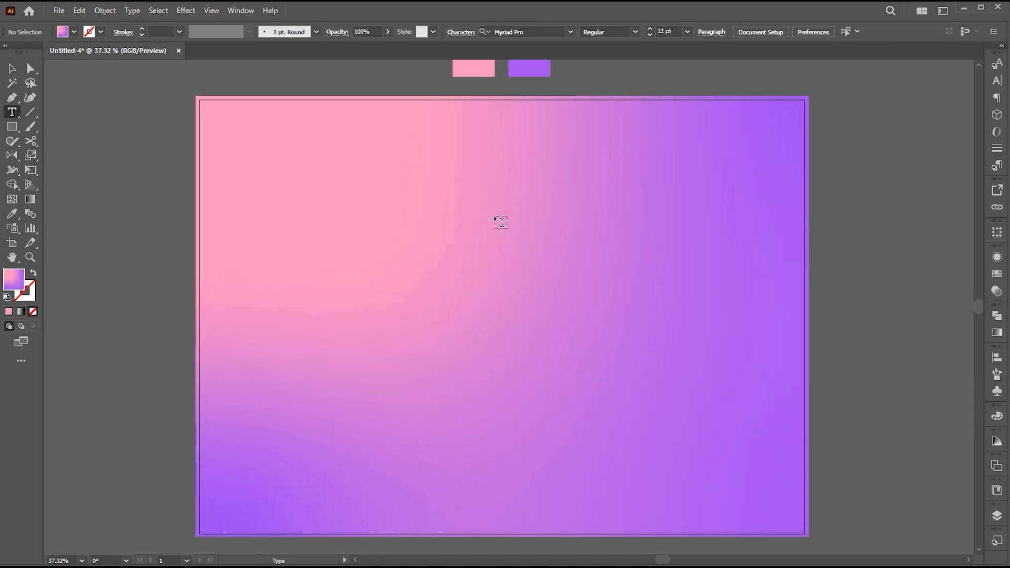
pyautogui.click(467, 203)
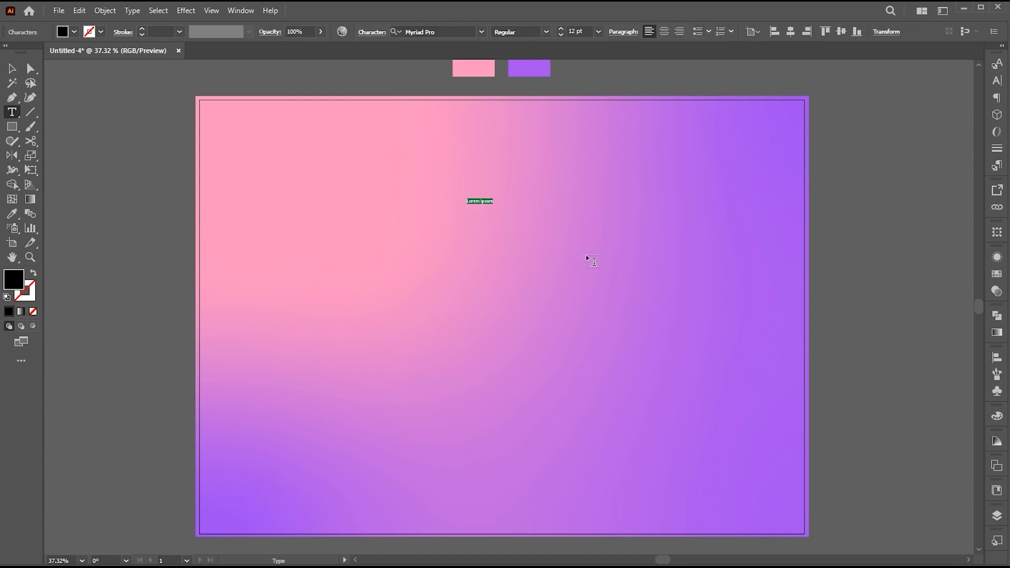
pyautogui.press('BackSpace')
pyautogui.press('Escape')
pyautogui.moveTo(480, 210); pyautogui.dragTo(485, 320)
pyautogui.doubleClick(485, 320)
pyautogui.hotkey('ctrl', 'a')
pyautogui.write('2024')
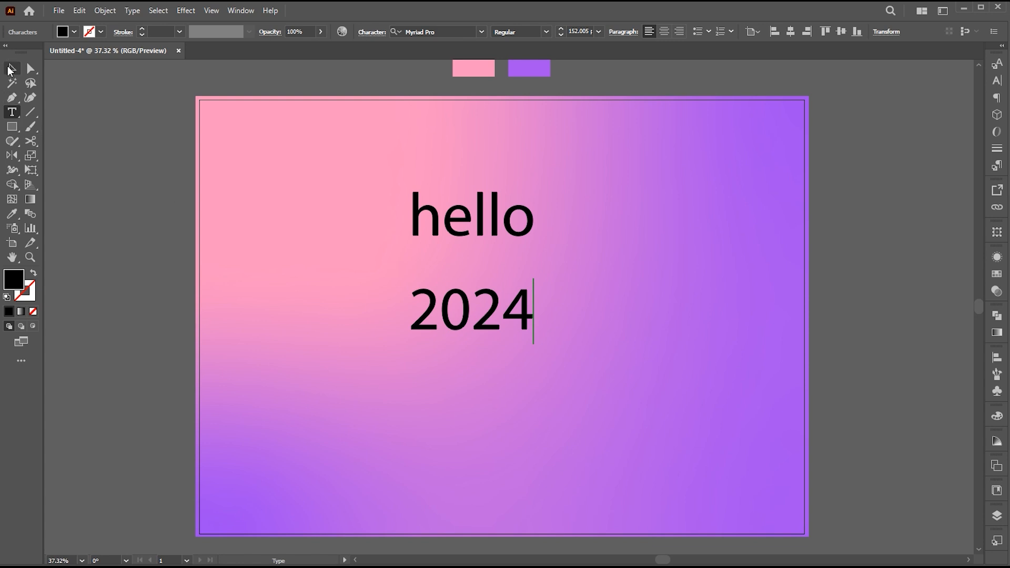
# Step: Change the "hello" text to uppercase and shift it slightly upward on the artboard
pyautogui.click(11, 70)
pyautogui.click(463, 217)
pyautogui.click(132, 10)
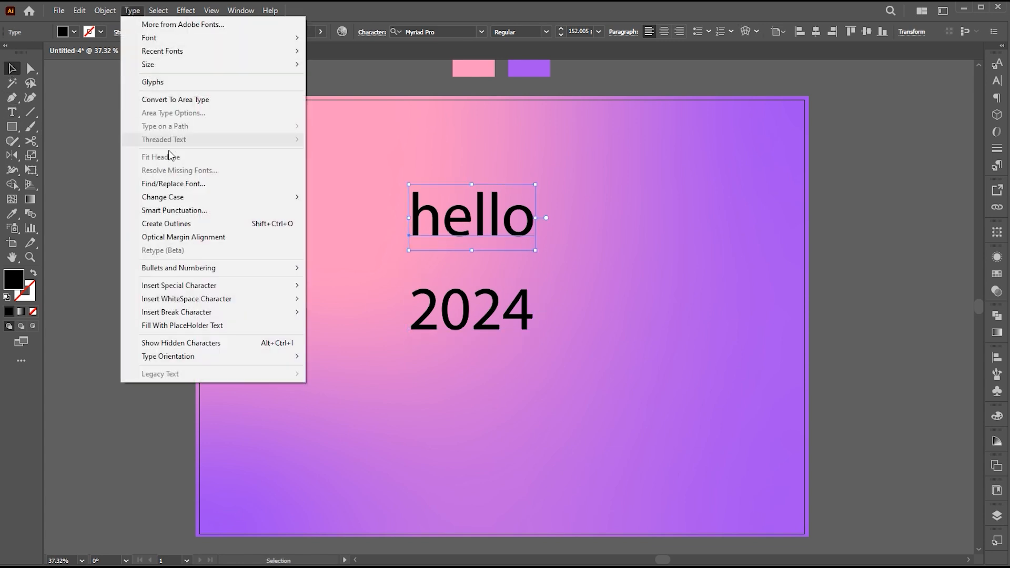
pyautogui.moveTo(174, 197)
pyautogui.click(340, 198)
pyautogui.moveTo(491, 230); pyautogui.dragTo(487, 221)
# Step: Rotate the "2024" text 90° counterclockwise so it reads upward and move it near the artboard's bottom center
pyautogui.moveTo(485, 302); pyautogui.dragTo(524, 302)
pyautogui.moveTo(579, 280); pyautogui.dragTo(523, 243)
pyautogui.moveTo(497, 351); pyautogui.dragTo(491, 428)
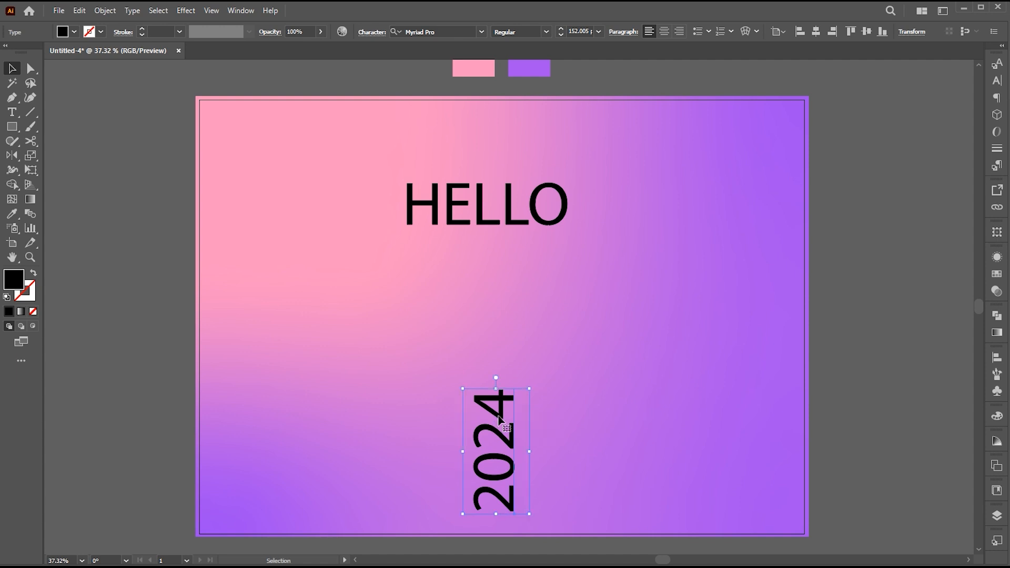
# Step: Enlarge the HELLO text to about 194 pt, set its font to Modak, and reposition it in the upper middle
pyautogui.moveTo(496, 223); pyautogui.dragTo(491, 249)
pyautogui.moveTo(567, 233); pyautogui.dragTo(560, 260)
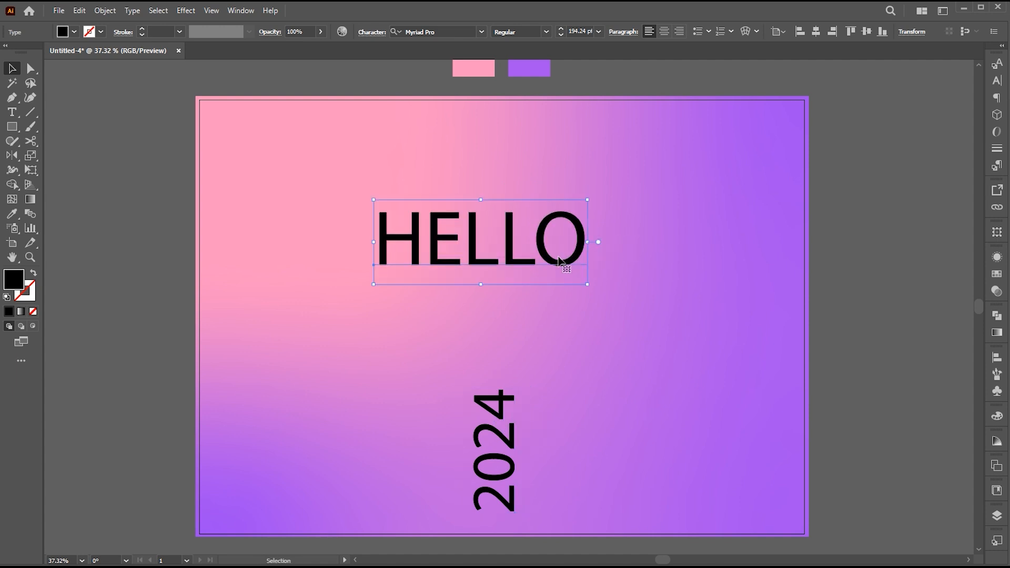
pyautogui.click(421, 31)
pyautogui.write('modak')
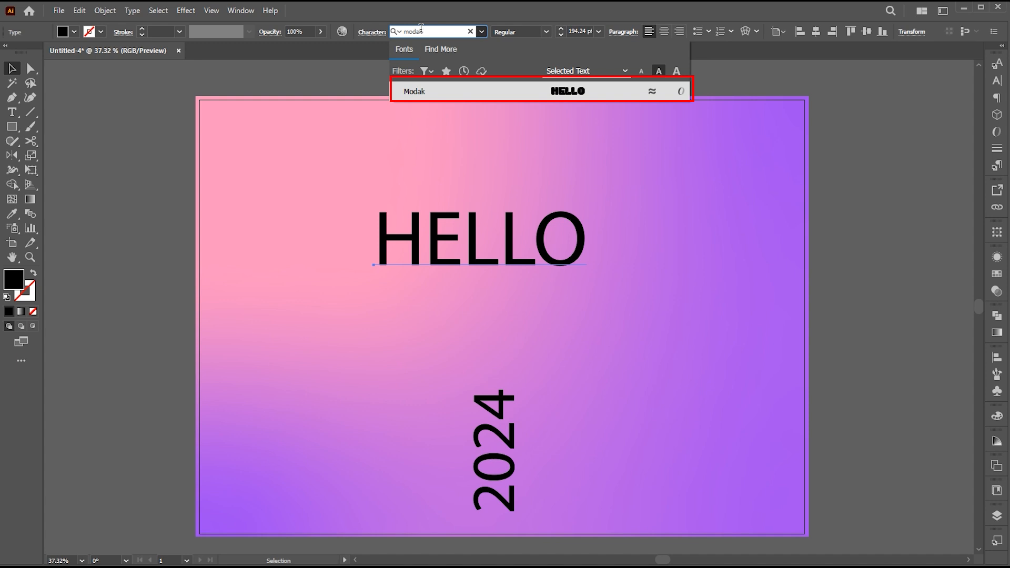
pyautogui.click(424, 96)
pyautogui.moveTo(487, 249); pyautogui.dragTo(484, 256)
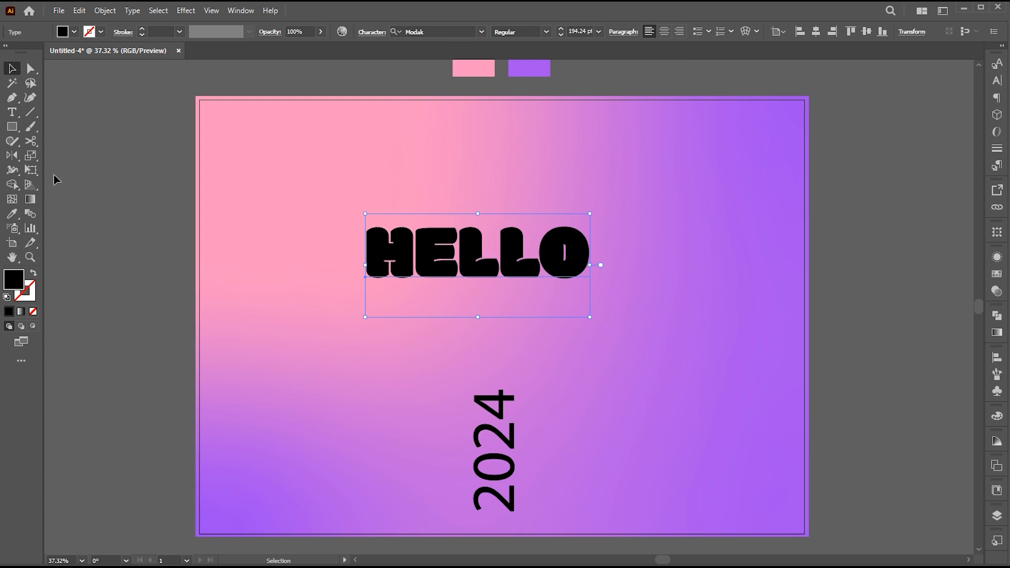
# Step: Fill the HELLO text with the pink sampled from the reference swatch and shift it slightly to the right
pyautogui.click(12, 213)
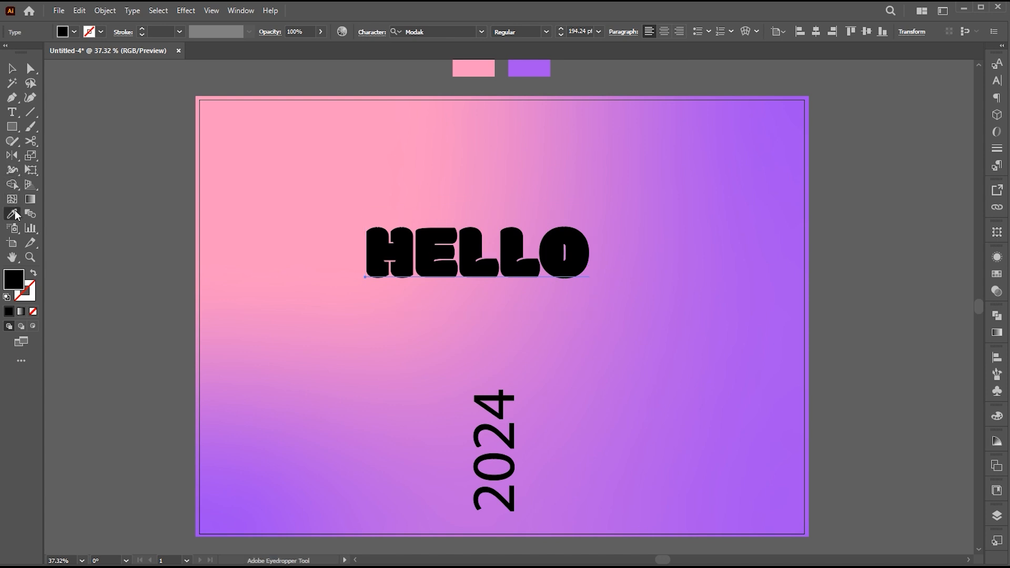
pyautogui.click(473, 68)
pyautogui.press('v')
pyautogui.moveTo(492, 264); pyautogui.dragTo(502, 263)
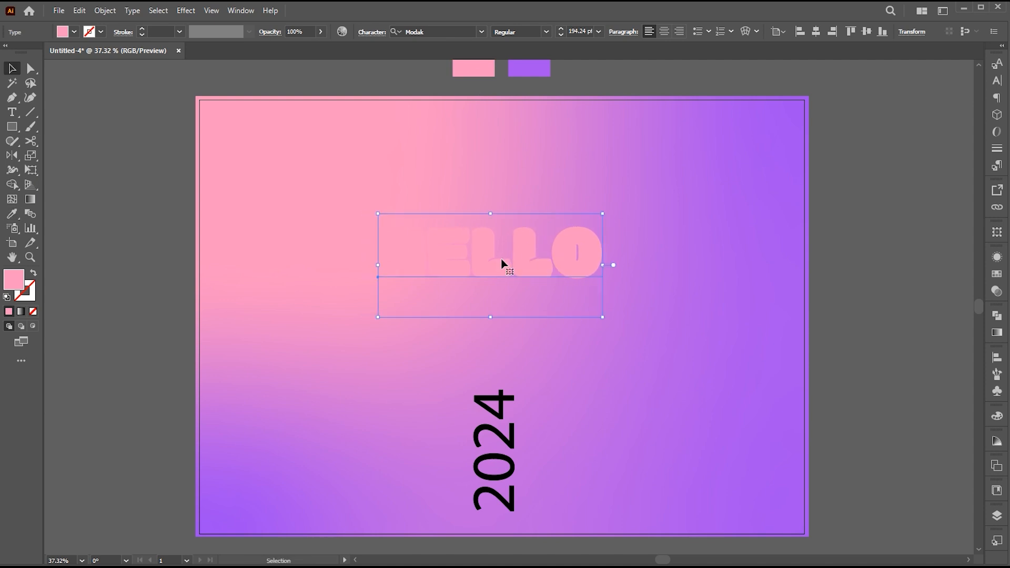
# Step: Apply the 3D Inflate effect to HELLO with a depth of 70 px and a volume of 40%
pyautogui.click(185, 10)
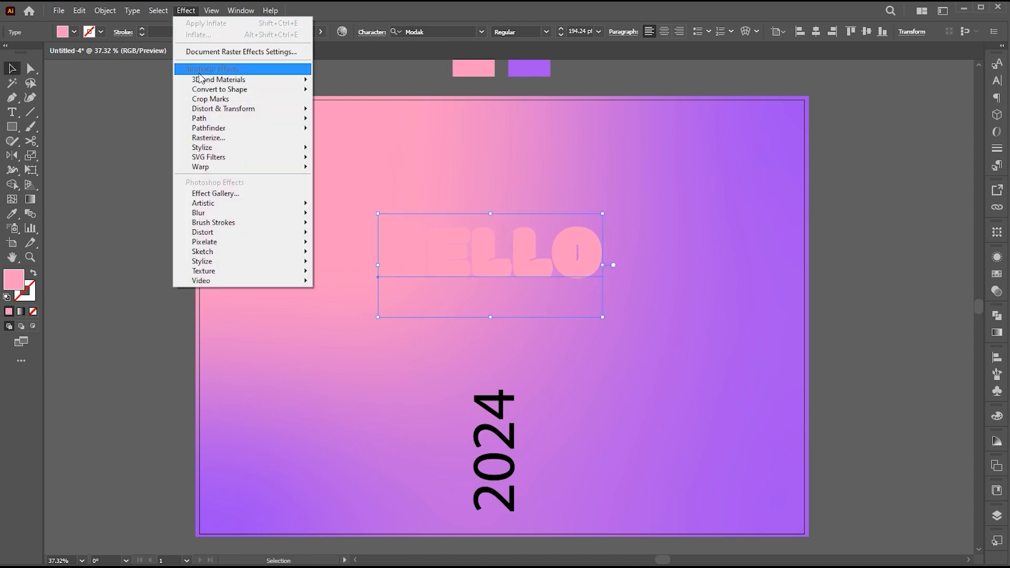
pyautogui.moveTo(202, 81)
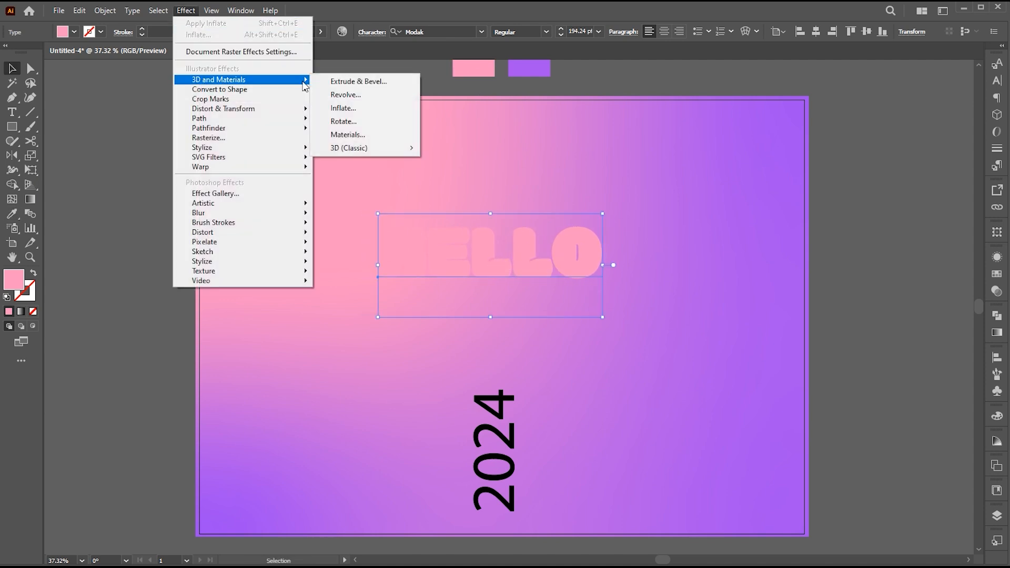
pyautogui.click(343, 108)
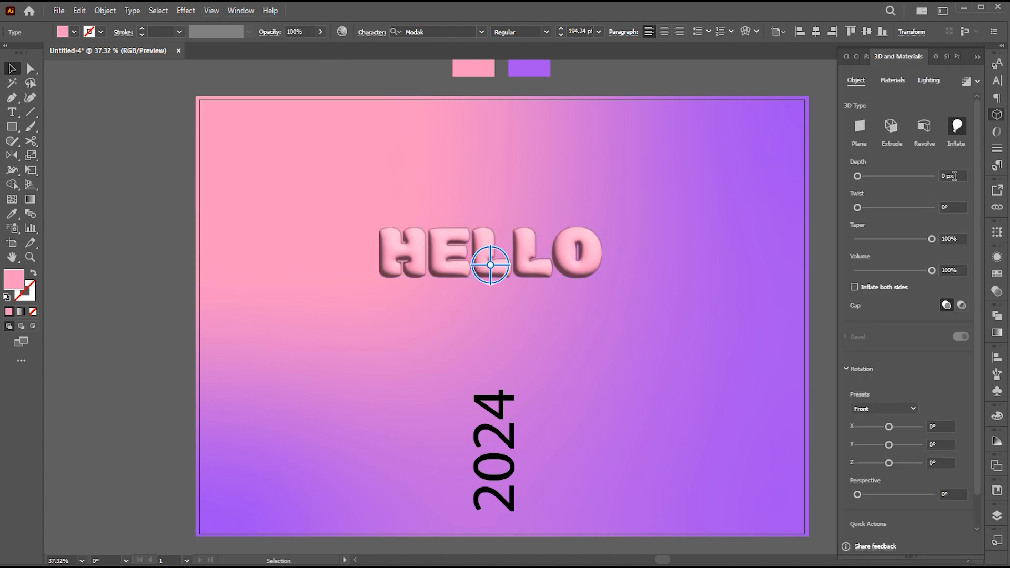
pyautogui.click(953, 175)
pyautogui.write('70')
pyautogui.press('Return')
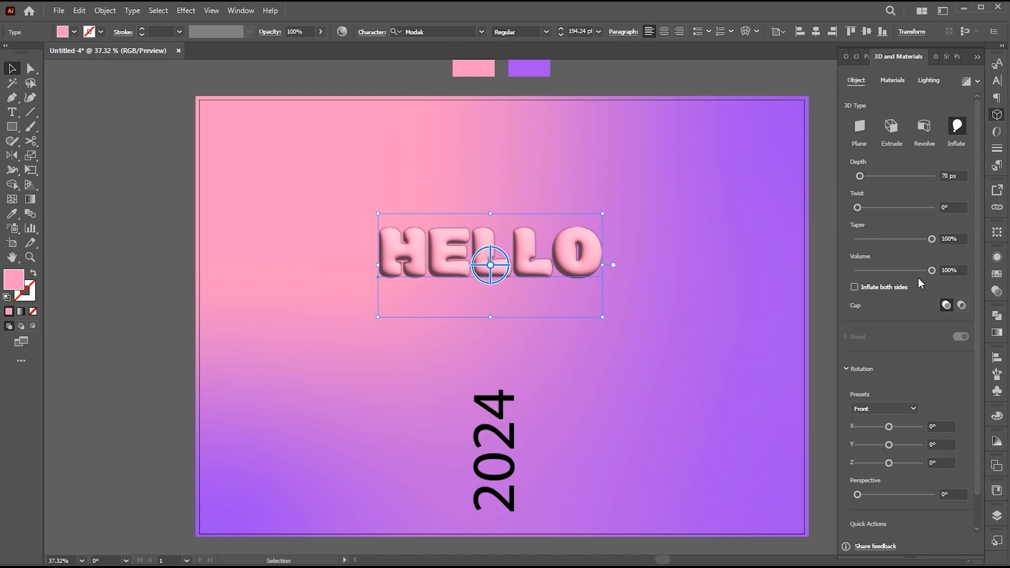
pyautogui.click(953, 269)
pyautogui.write('40')
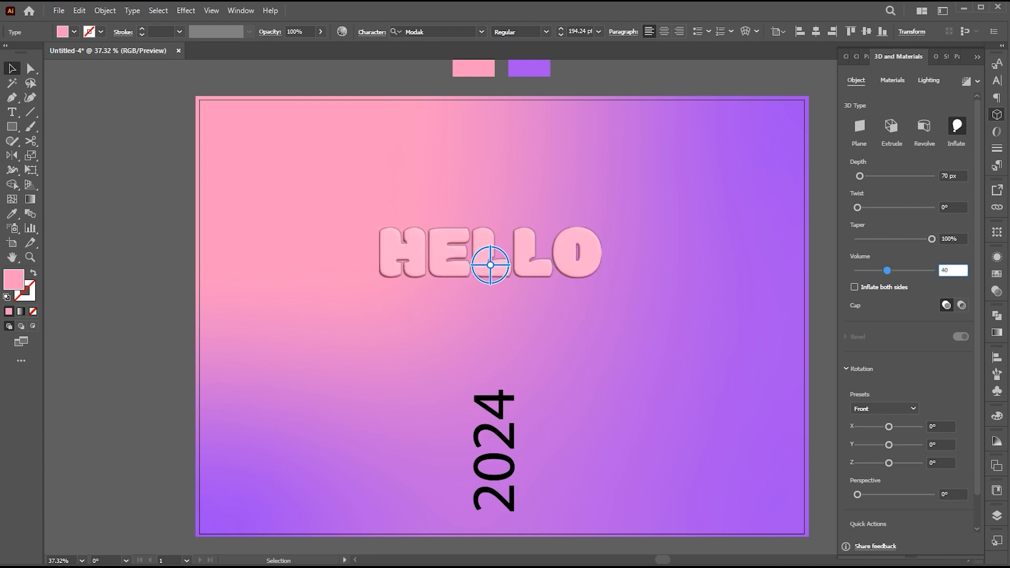
# Step: Apply the Isometric Right rotation preset to HELLO and set its material's metallic value to 0.03
pyautogui.moveTo(977, 355); pyautogui.dragTo(970, 437)
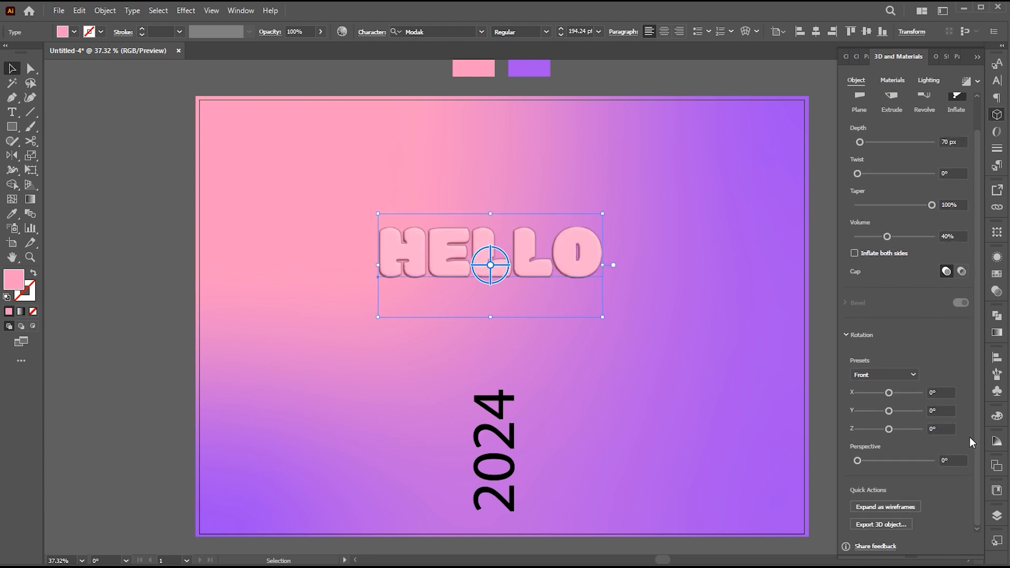
pyautogui.click(901, 377)
pyautogui.click(875, 338)
pyautogui.moveTo(975, 380); pyautogui.dragTo(974, 314)
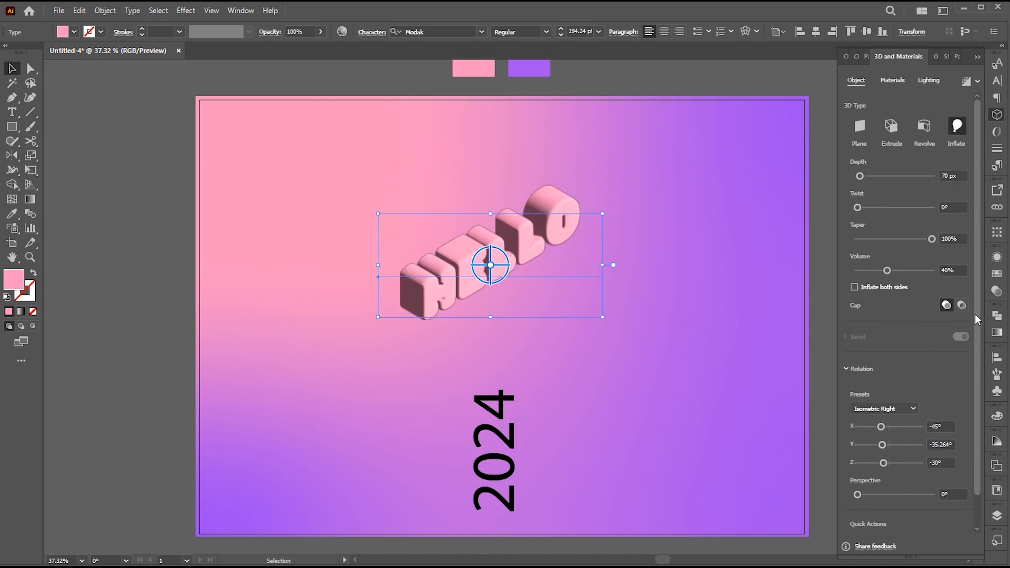
pyautogui.click(894, 81)
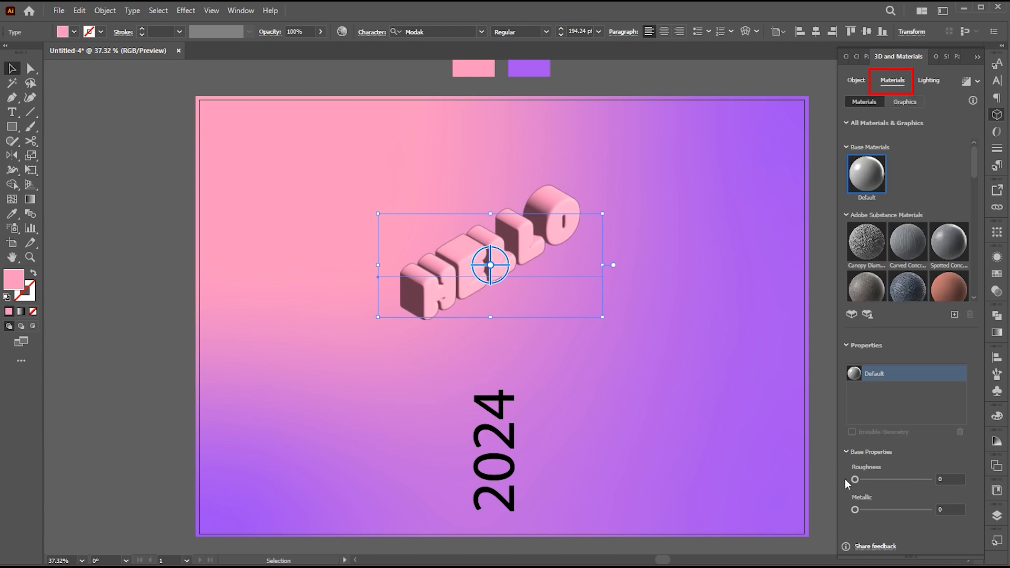
pyautogui.moveTo(857, 509); pyautogui.dragTo(860, 508)
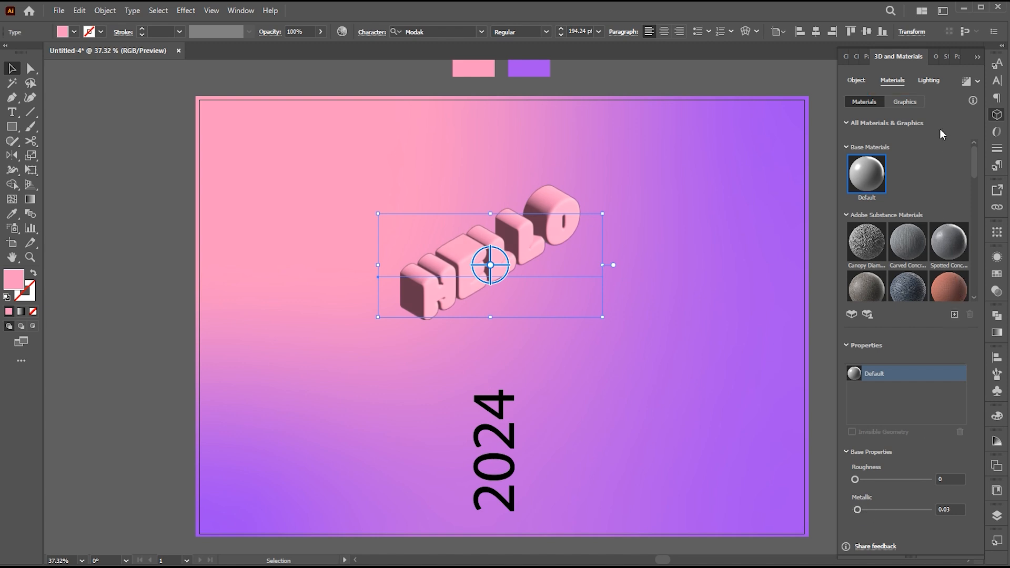
# Step: Set HELLO's 3D lighting to 140% intensity, -34° rotation and 80% softness
pyautogui.click(930, 82)
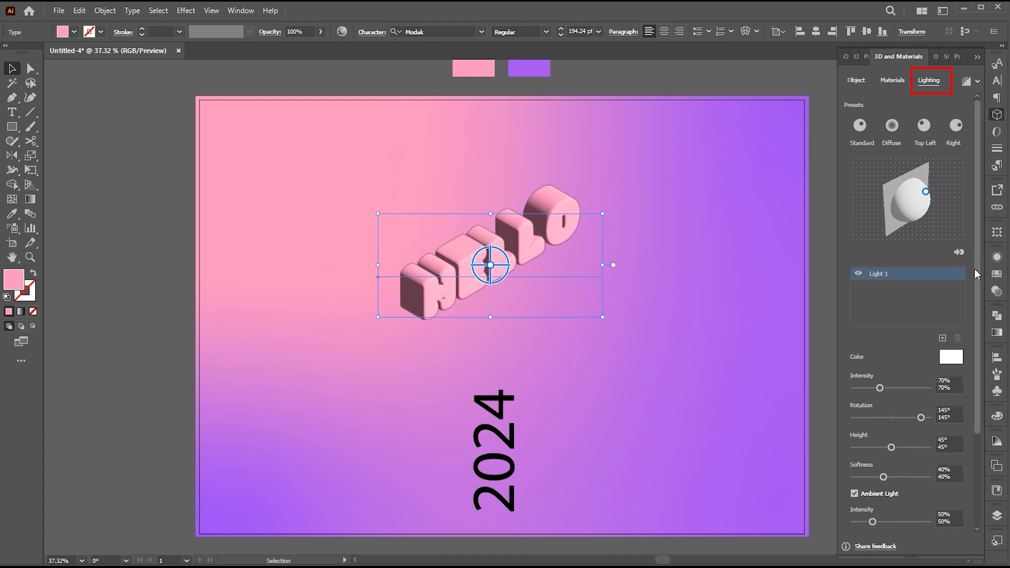
pyautogui.scroll(-3, 977, 254)
pyautogui.scroll(-2, 969, 333)
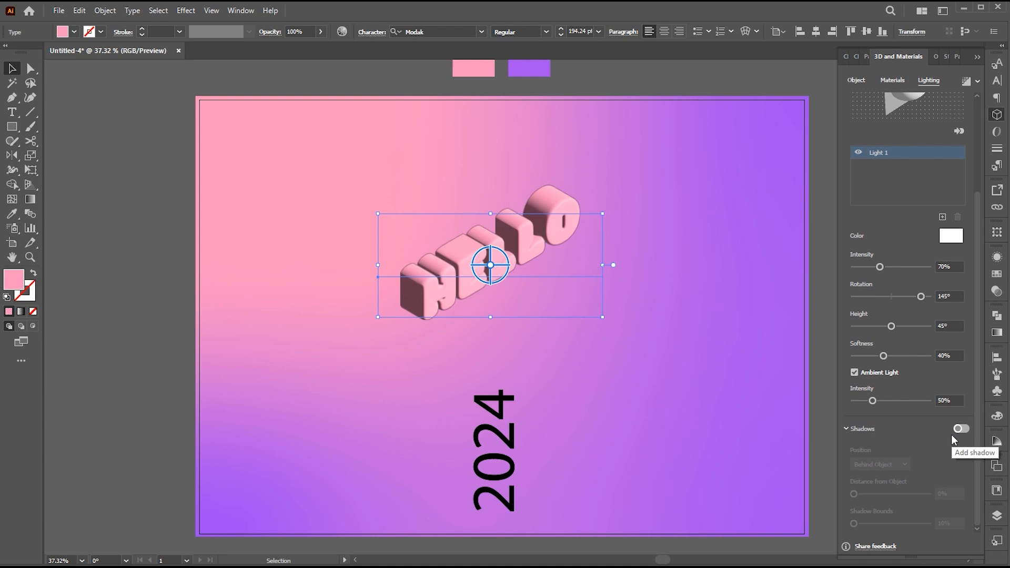
pyautogui.click(950, 267)
pyautogui.write('1')
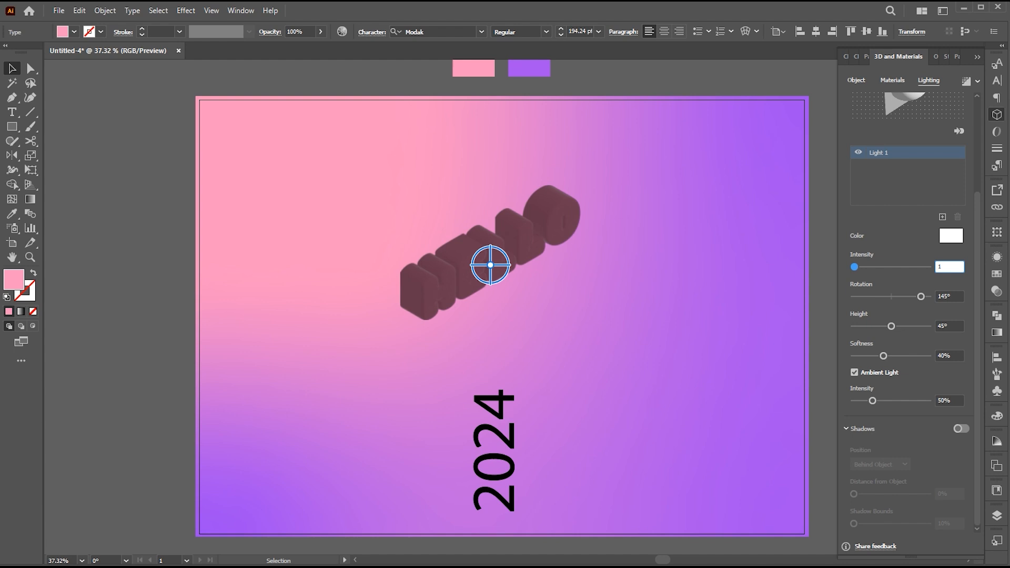
pyautogui.write('40')
pyautogui.moveTo(920, 296); pyautogui.dragTo(882, 300)
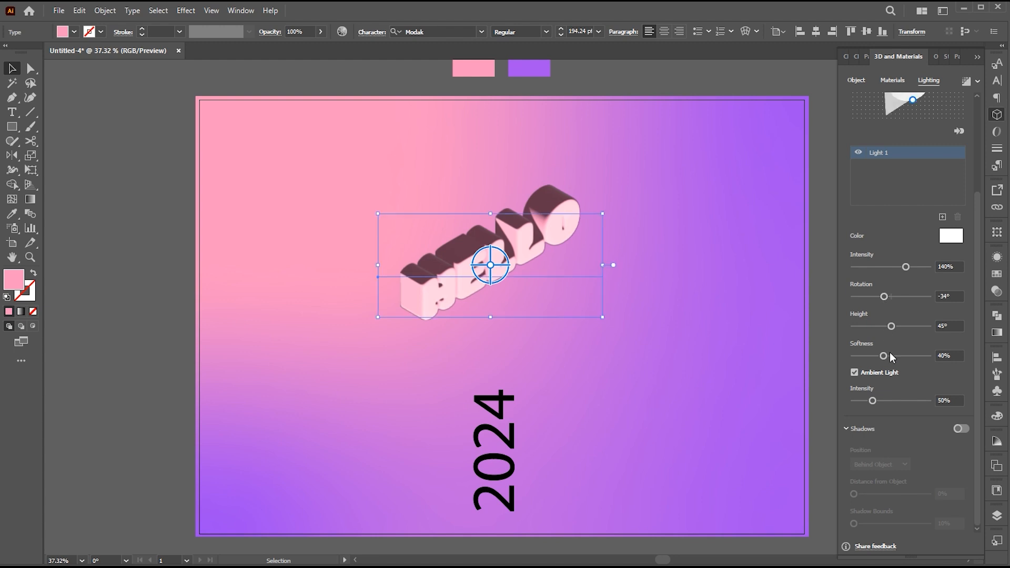
pyautogui.moveTo(885, 356); pyautogui.dragTo(902, 356)
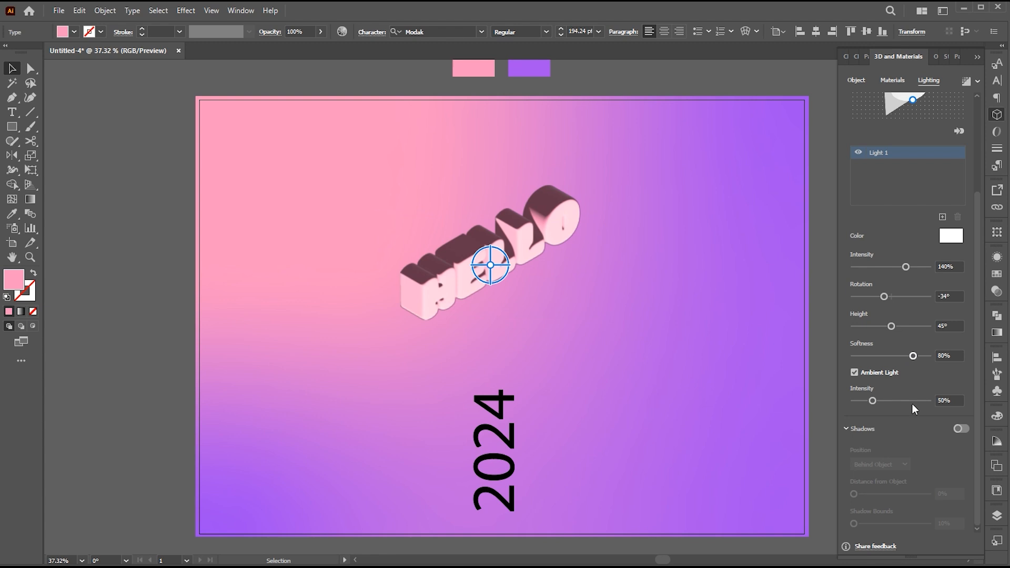
# Step: Raise HELLO's ambient light intensity to 68% and turn on a shadow positioned Below Object with 400% bounds
pyautogui.moveTo(873, 401); pyautogui.dragTo(881, 402)
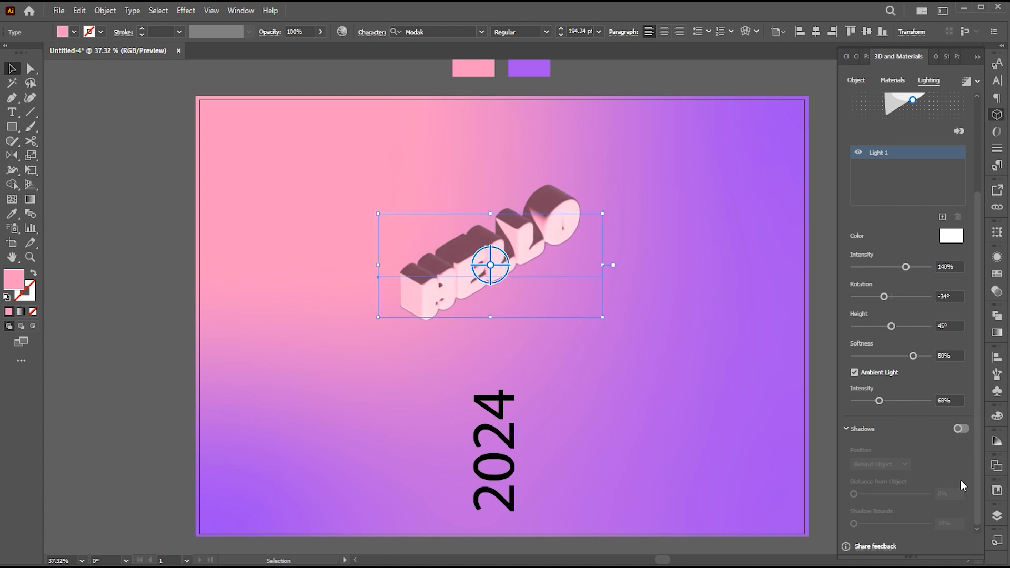
pyautogui.click(961, 428)
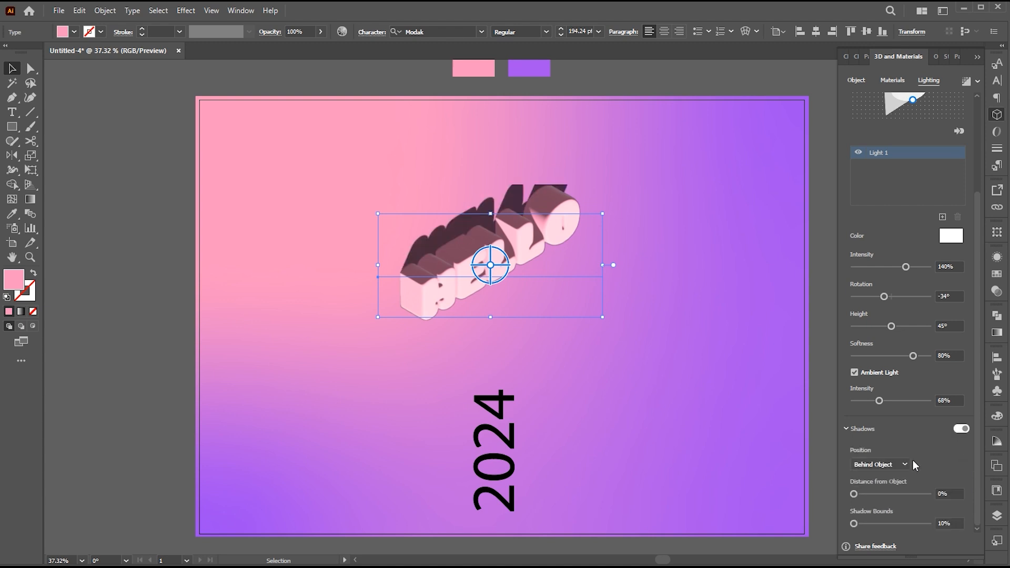
pyautogui.click(894, 464)
pyautogui.click(889, 477)
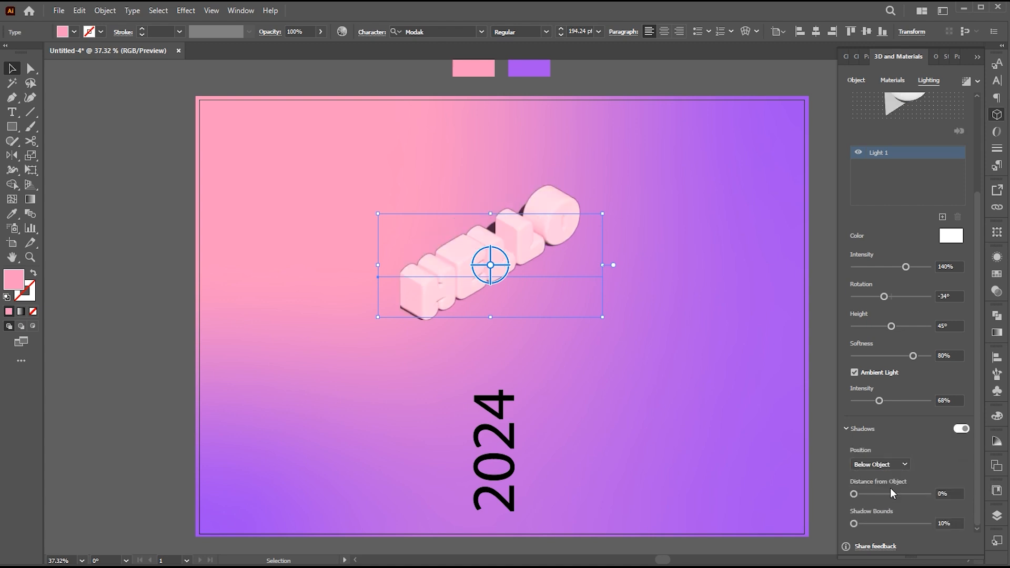
pyautogui.moveTo(855, 524); pyautogui.dragTo(928, 524)
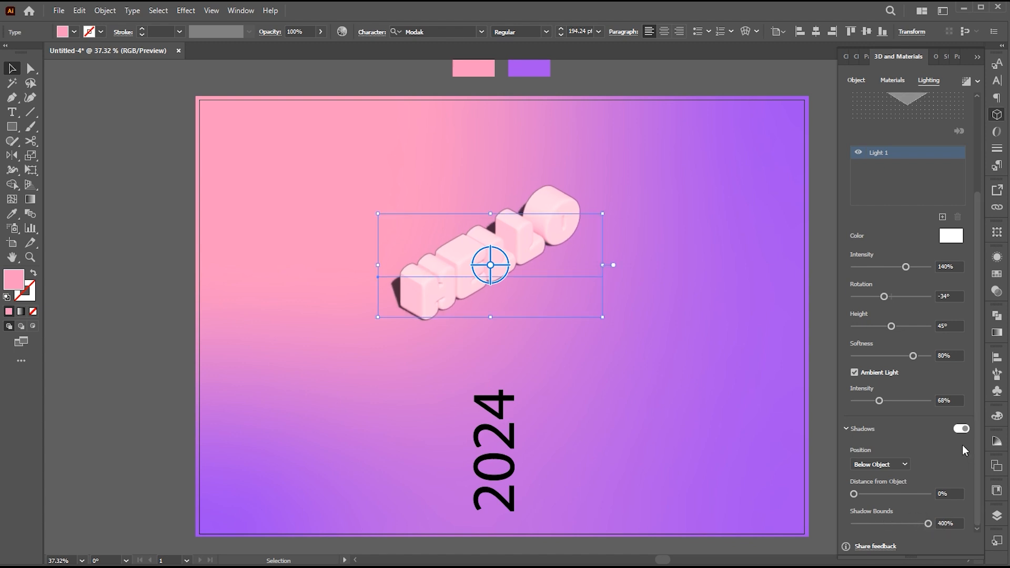
# Step: Render HELLO with ray tracing, scale it up to about 331 pt and move it down and to the left
pyautogui.moveTo(977, 462); pyautogui.dragTo(976, 361)
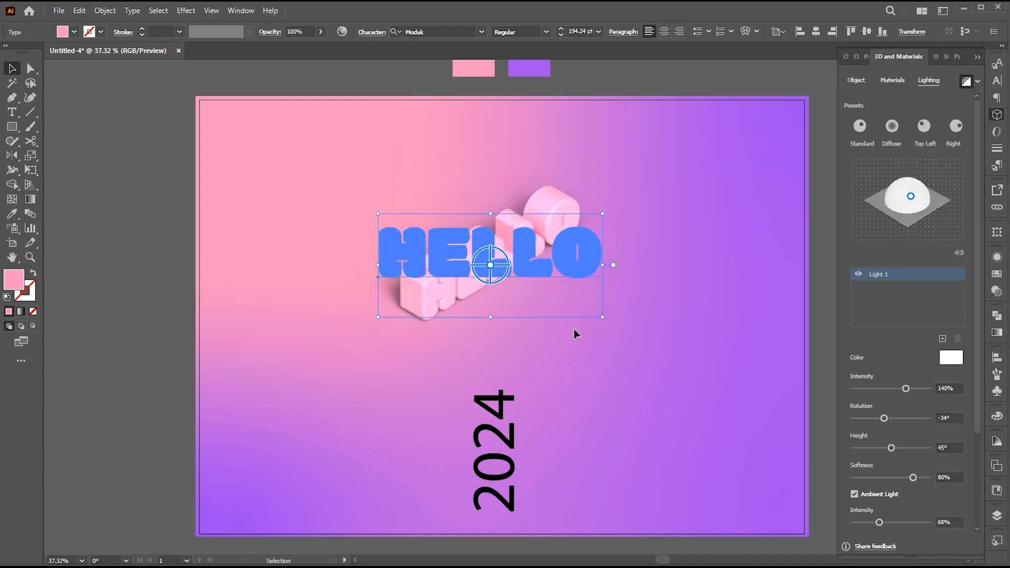
pyautogui.moveTo(602, 317); pyautogui.dragTo(682, 354)
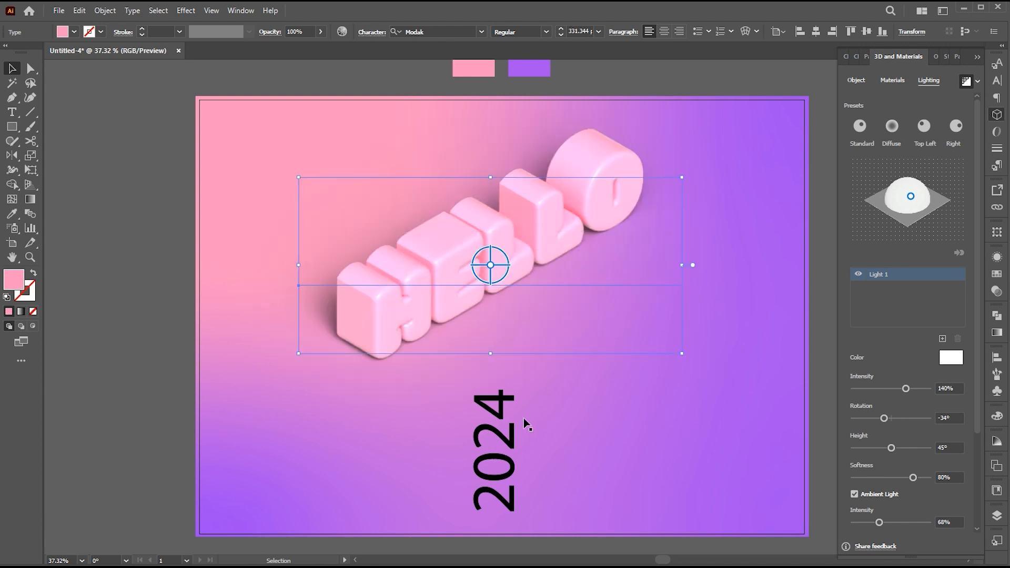
pyautogui.moveTo(544, 233); pyautogui.dragTo(508, 266)
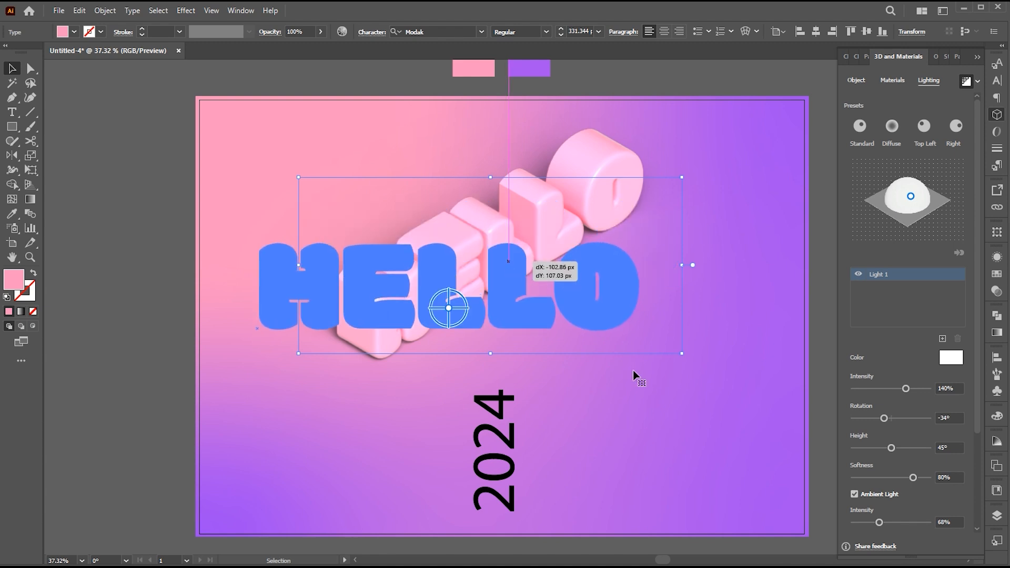
pyautogui.click(679, 396)
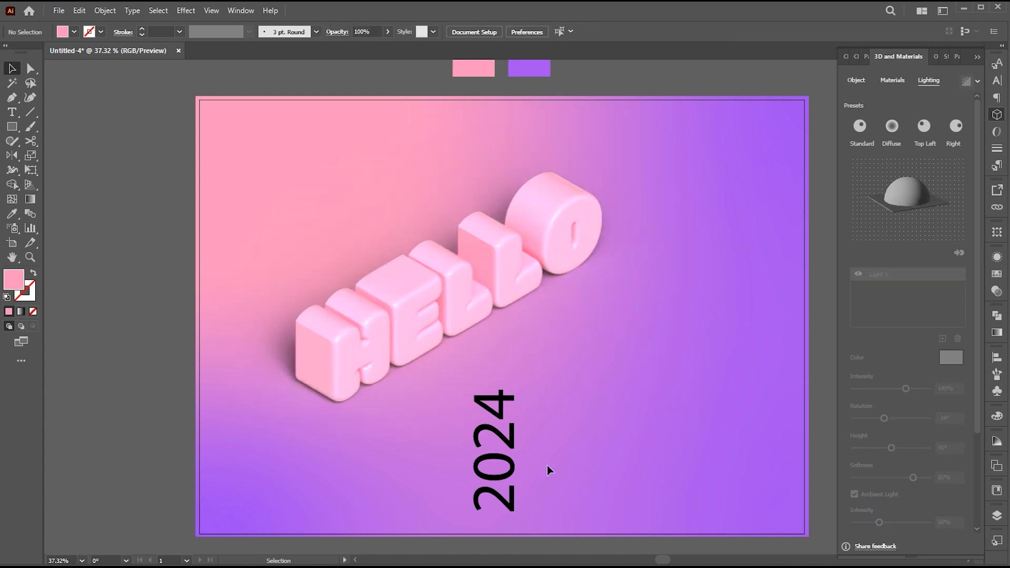
# Step: Change the 2024 text's font to Modak and move it right, below the O of HELLO
pyautogui.click(502, 468)
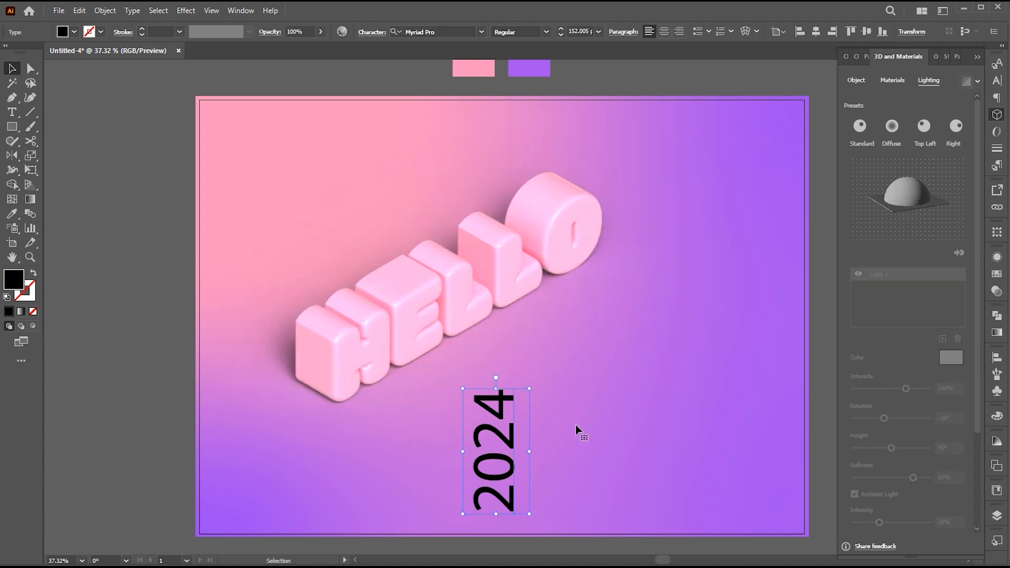
pyautogui.moveTo(523, 446); pyautogui.dragTo(602, 421)
pyautogui.click(445, 32)
pyautogui.write('modak')
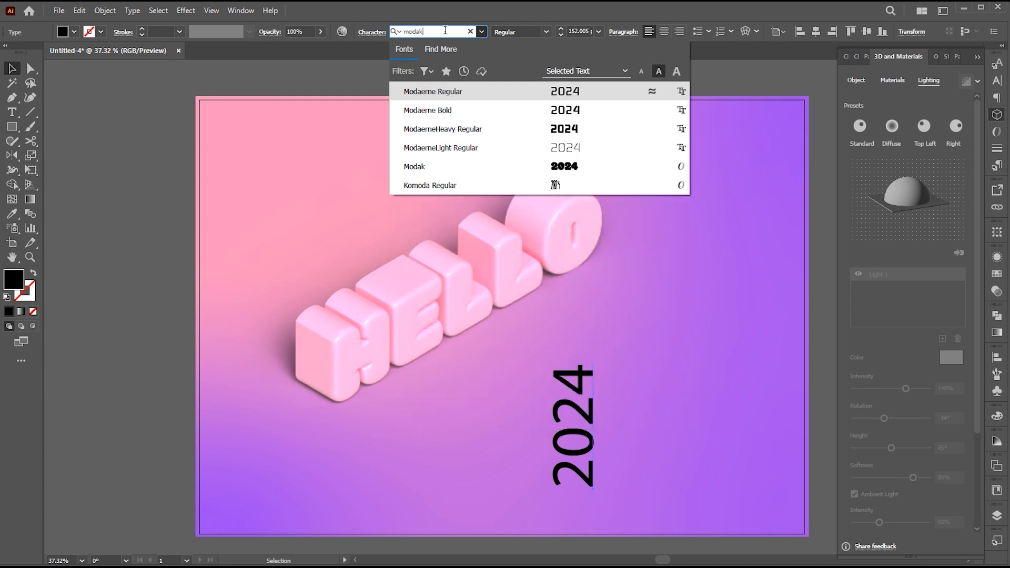
pyautogui.click(559, 90)
pyautogui.moveTo(582, 415); pyautogui.dragTo(605, 409)
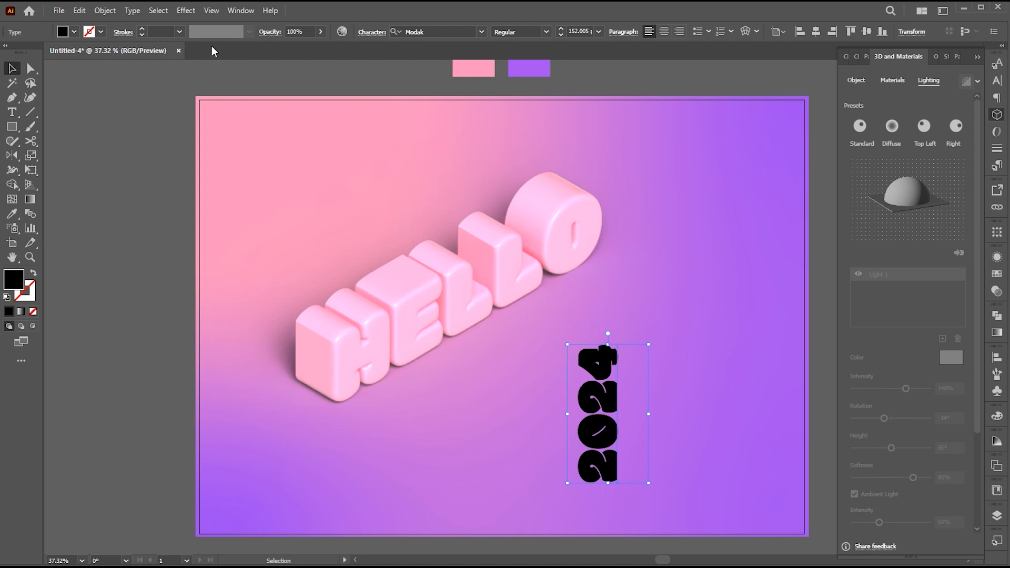
# Step: Apply the 3D Inflate effect to 2024 and fill it with the purple sampled from the reference swatch
pyautogui.click(185, 11)
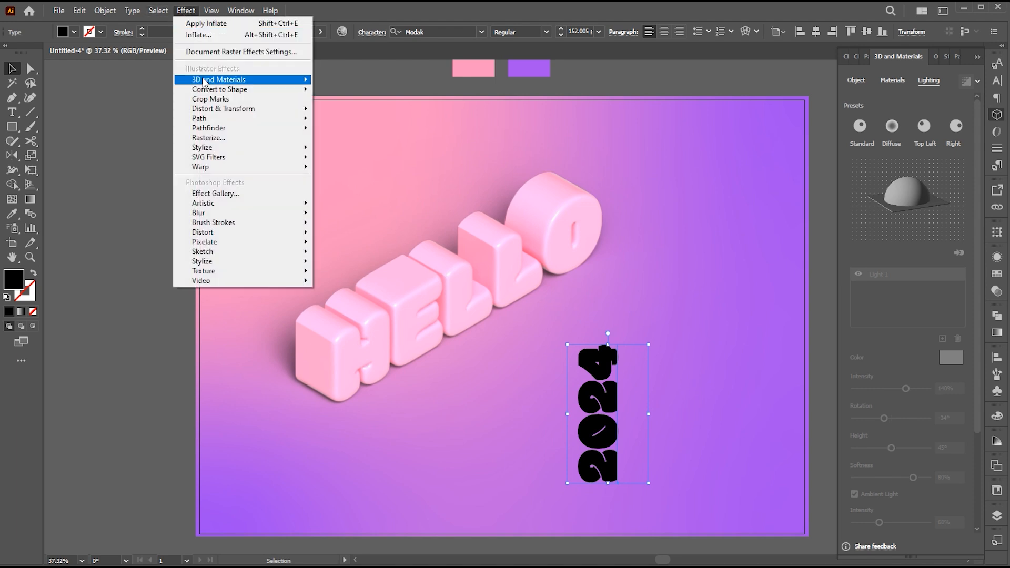
pyautogui.moveTo(252, 80)
pyautogui.click(343, 108)
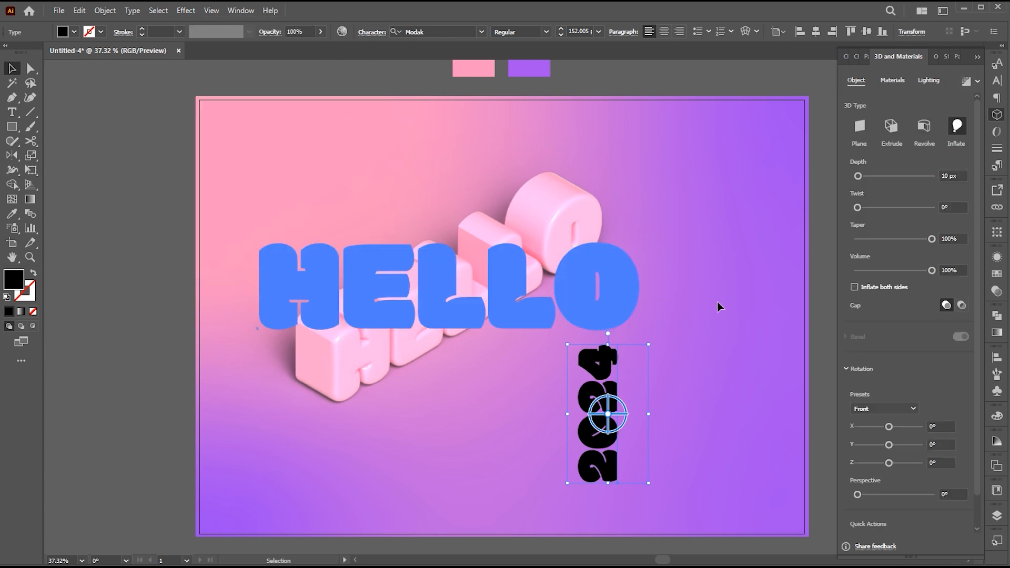
pyautogui.press('i')
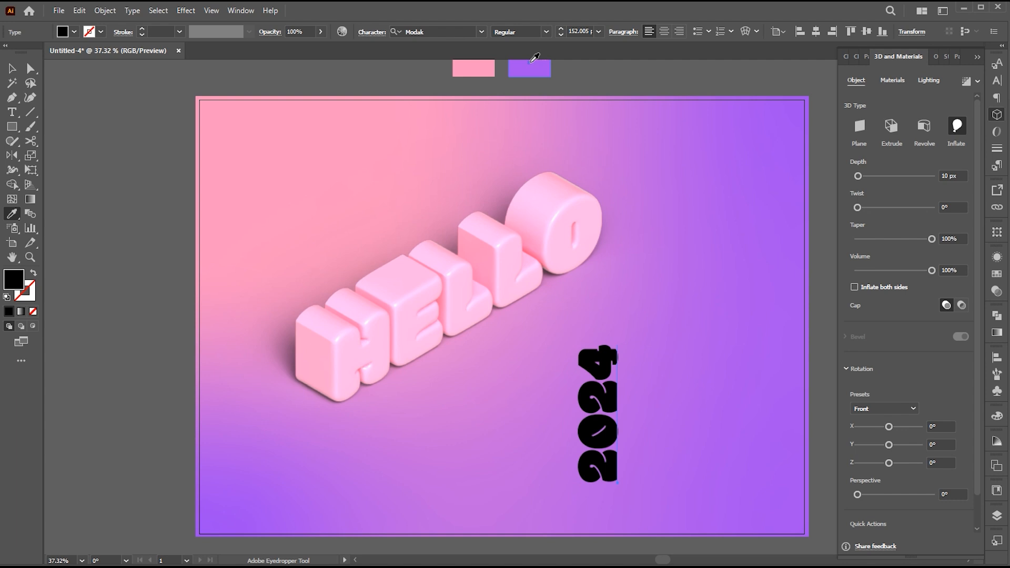
pyautogui.click(526, 67)
pyautogui.press('v')
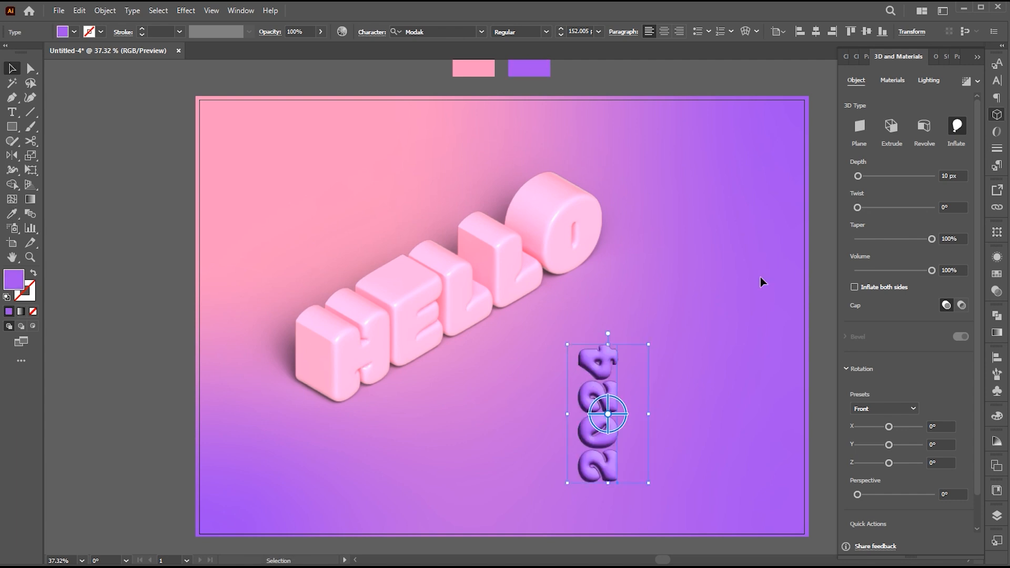
# Step: Set the inflated 2024 text's depth to 60 px and its volume to 50%
pyautogui.click(955, 176)
pyautogui.write('60')
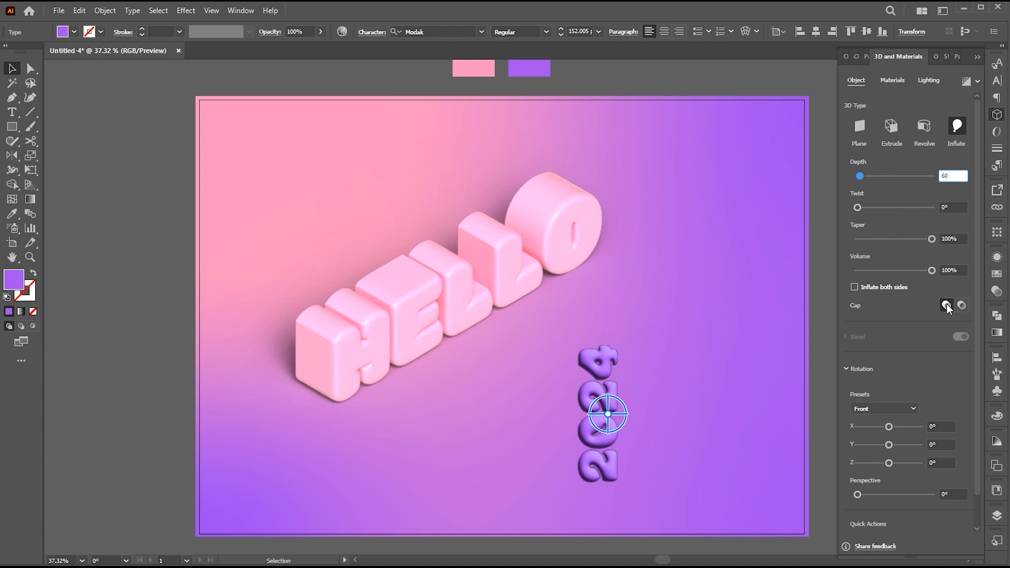
pyautogui.moveTo(930, 270); pyautogui.dragTo(892, 270)
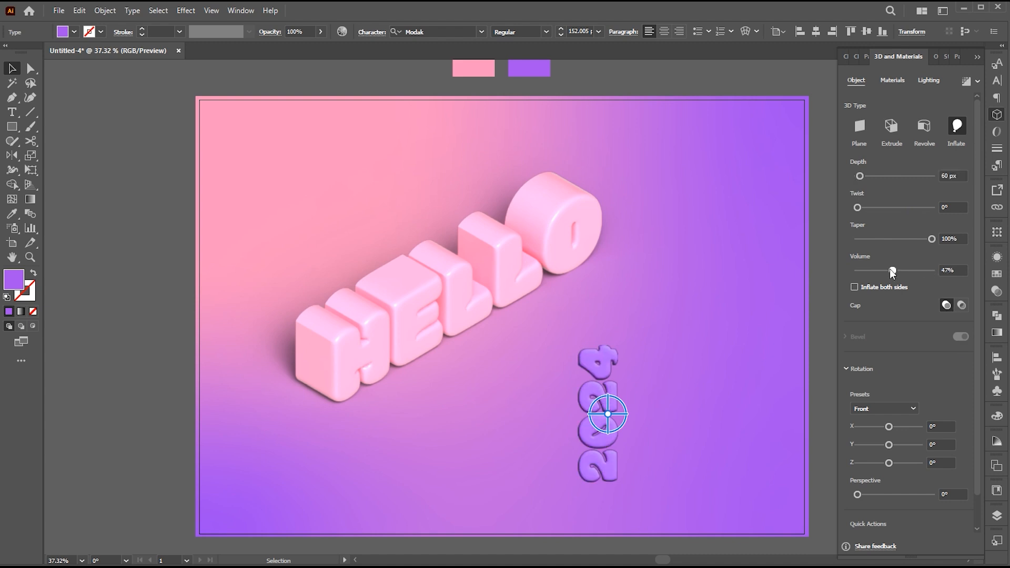
pyautogui.click(952, 270)
pyautogui.write('50')
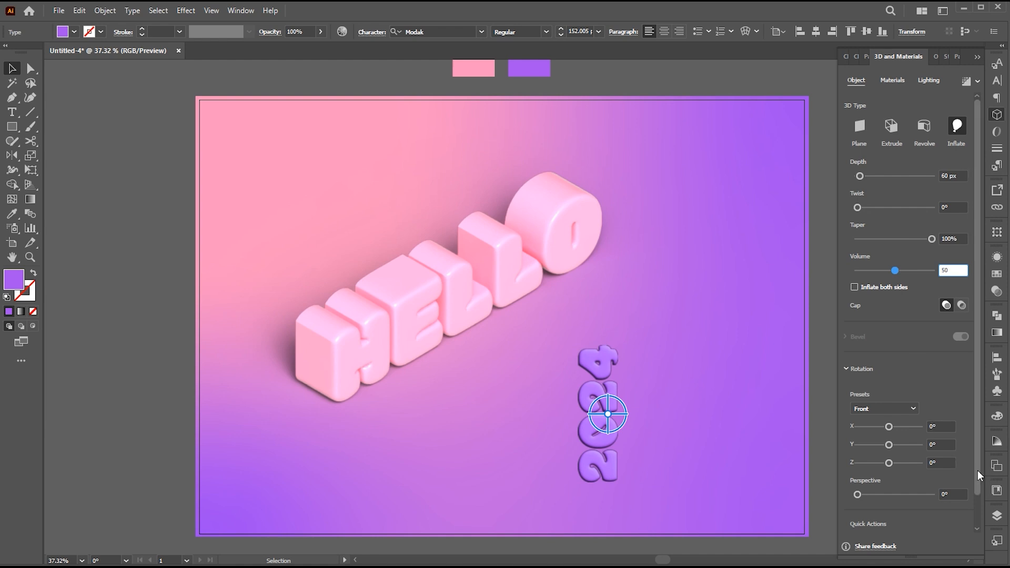
# Step: Apply the Isometric Top rotation preset to 2024 and lower its material's roughness to the minimum
pyautogui.moveTo(977, 471); pyautogui.dragTo(976, 505)
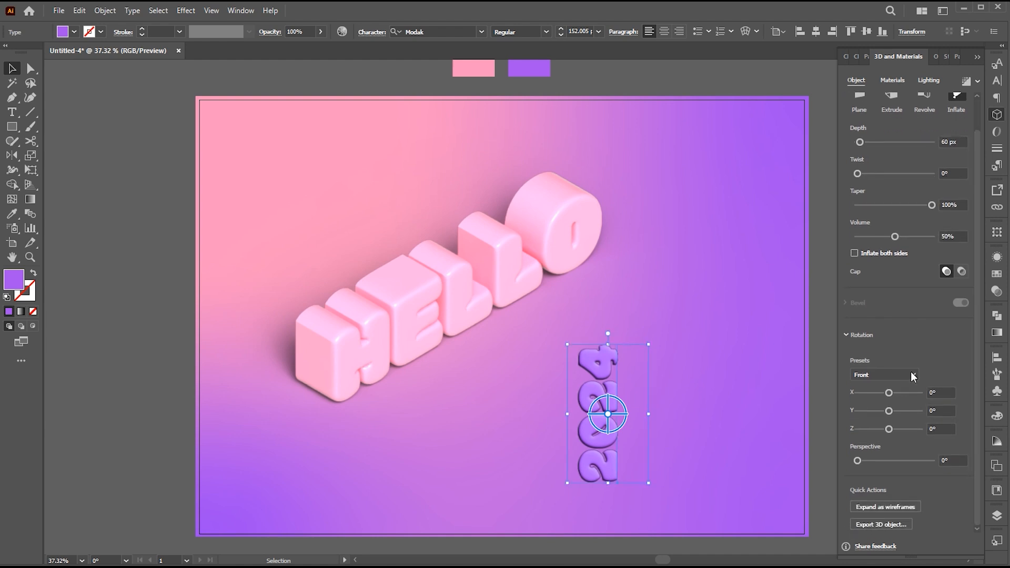
pyautogui.click(895, 375)
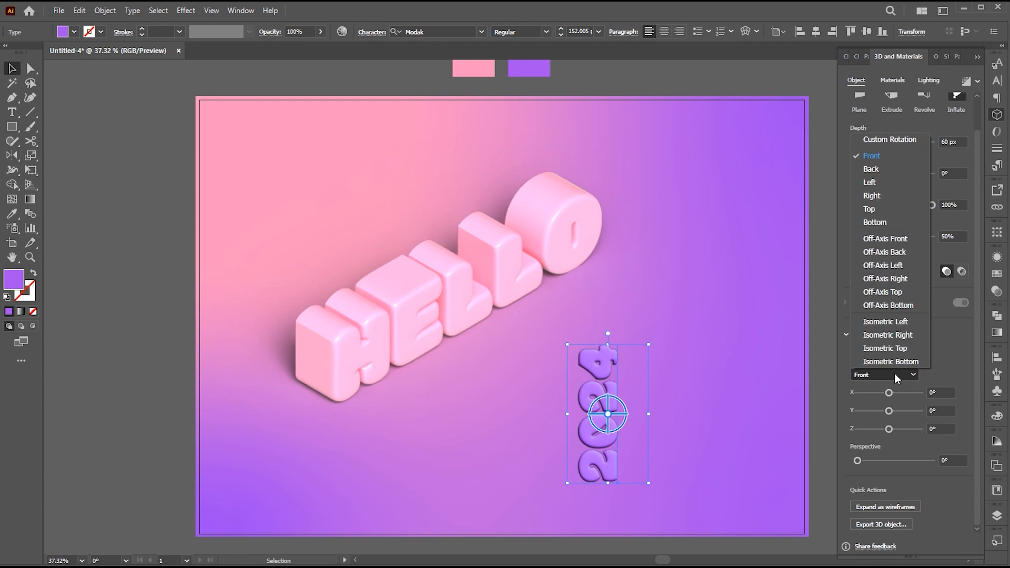
pyautogui.click(885, 348)
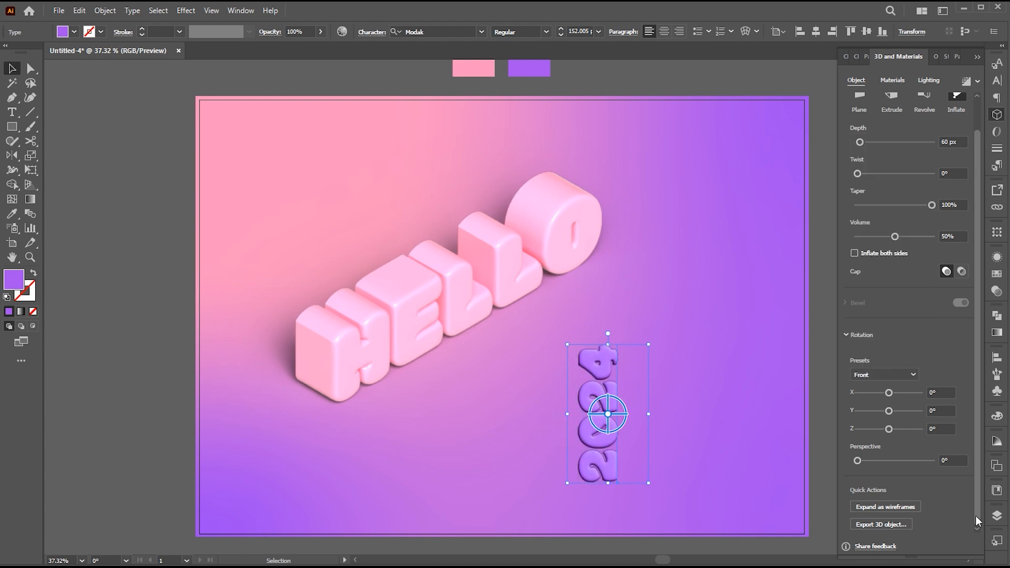
pyautogui.click(893, 80)
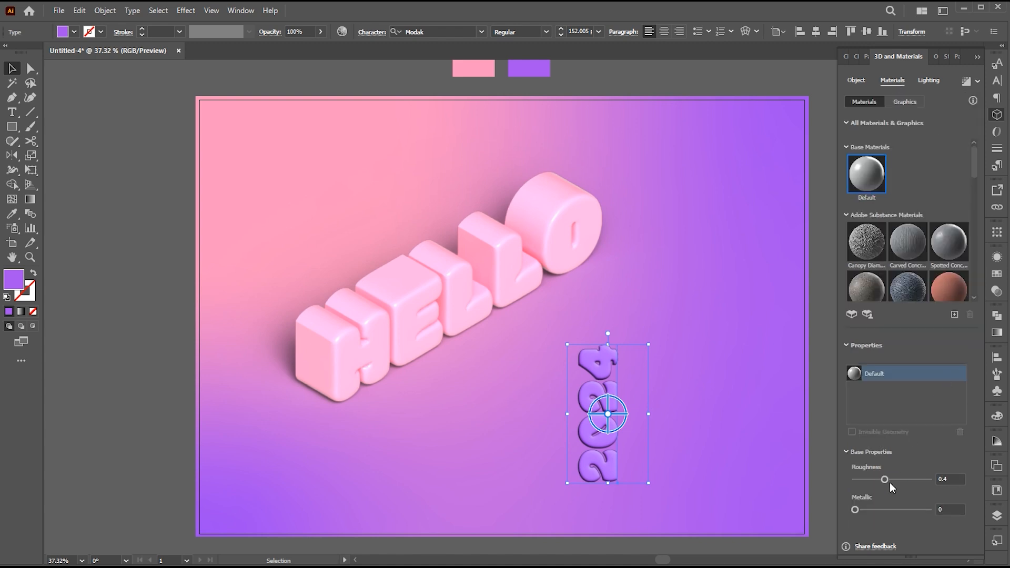
pyautogui.moveTo(884, 479); pyautogui.dragTo(854, 480)
# Step: Turn on the Behind Object shadow for 2024 and extend its shadow bounds to 400%
pyautogui.click(928, 80)
pyautogui.moveTo(978, 405); pyautogui.dragTo(978, 492)
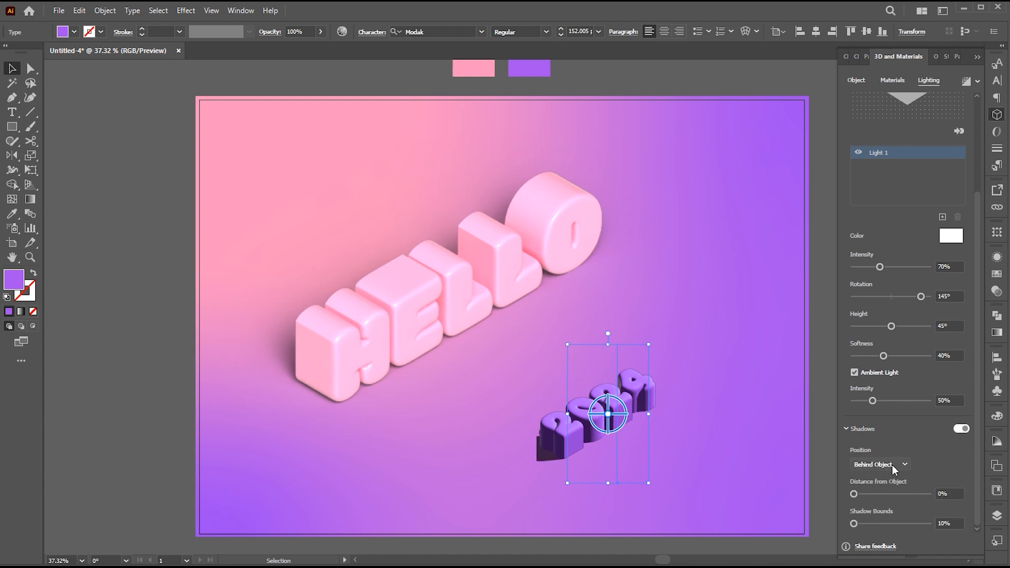
pyautogui.moveTo(854, 523); pyautogui.dragTo(957, 523)
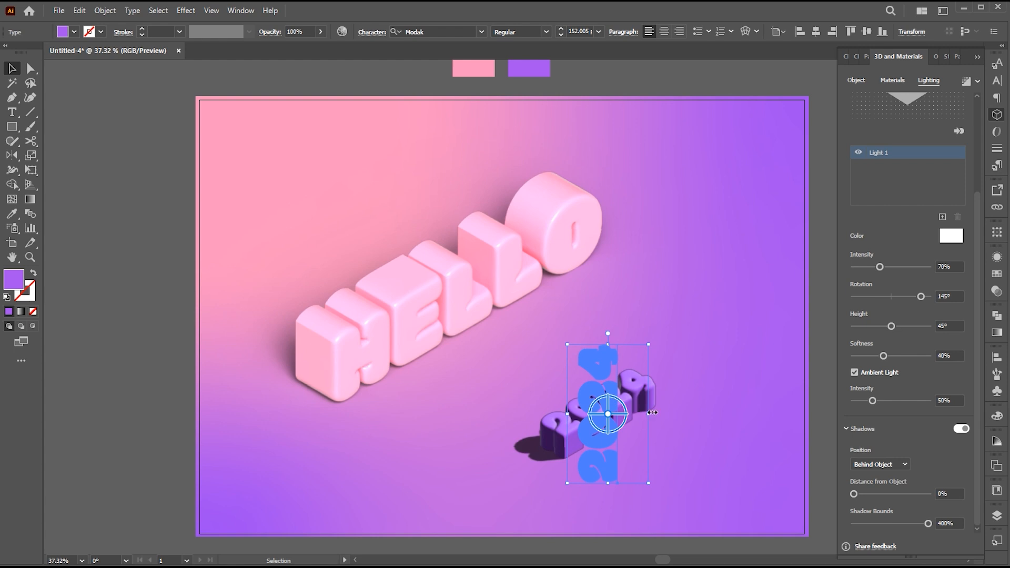
# Step: Scale 2024 up to about 217 pt, place it close in front of HELLO and render it with ray tracing
pyautogui.moveTo(651, 414); pyautogui.dragTo(566, 352)
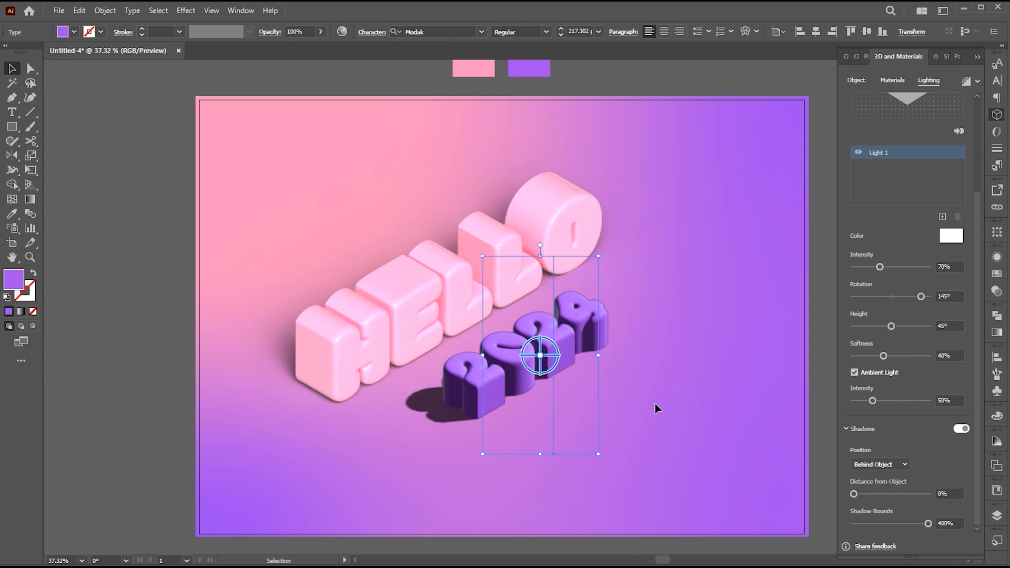
pyautogui.moveTo(981, 240); pyautogui.dragTo(982, 175)
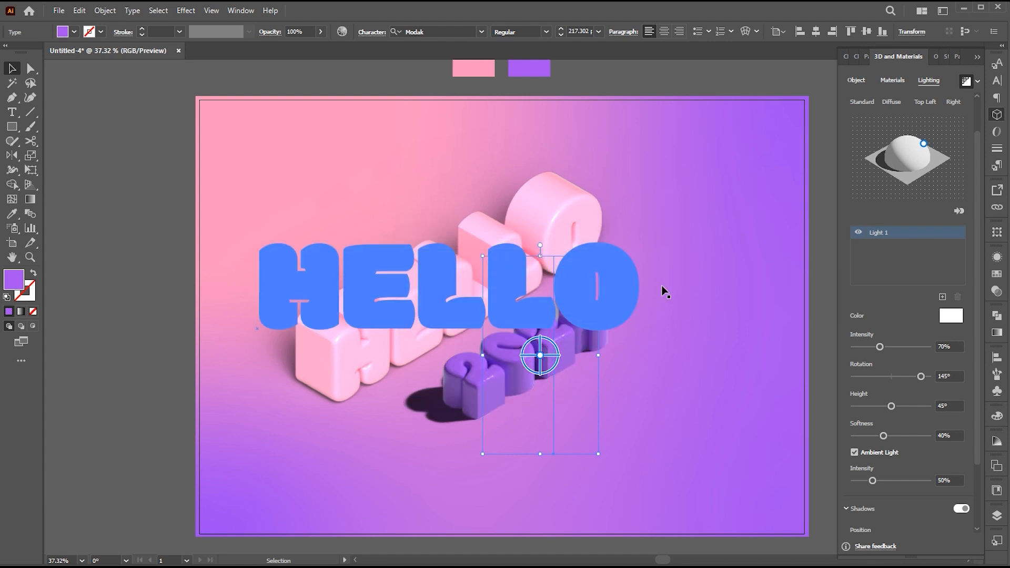
pyautogui.click(818, 347)
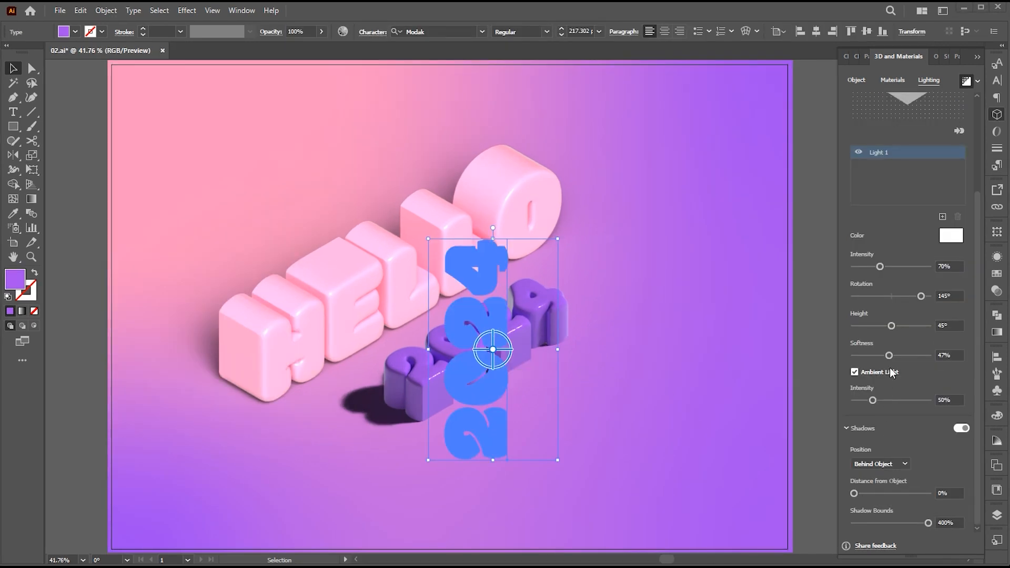
# Step: Set 2024's light rotation to 110° and its softness to 84%, leaving the text deselected
pyautogui.moveTo(889, 356); pyautogui.dragTo(917, 356)
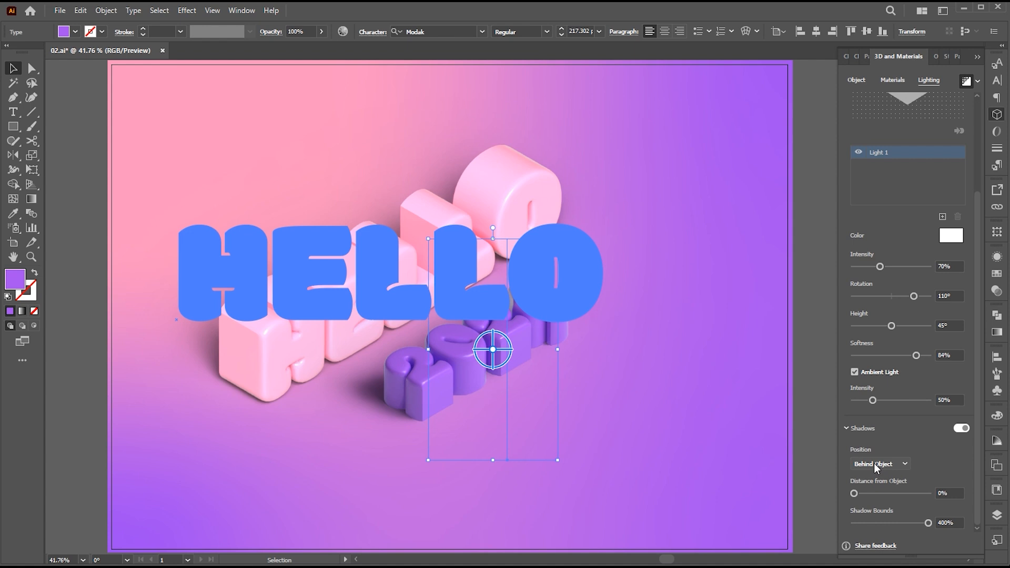
pyautogui.click(817, 419)
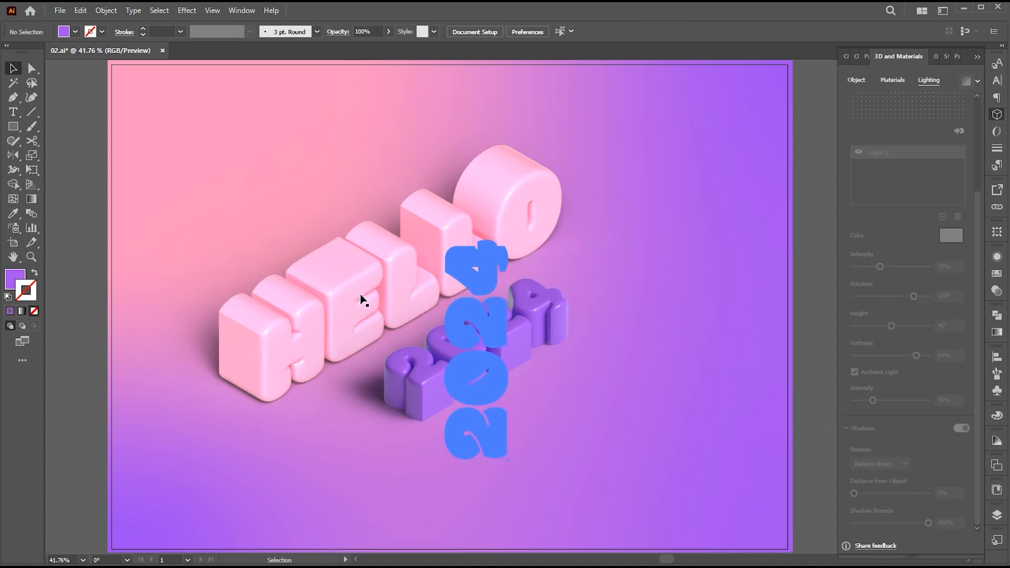
pyautogui.press('z')
pyautogui.moveTo(362, 290); pyautogui.dragTo(444, 337)
pyautogui.press('space')
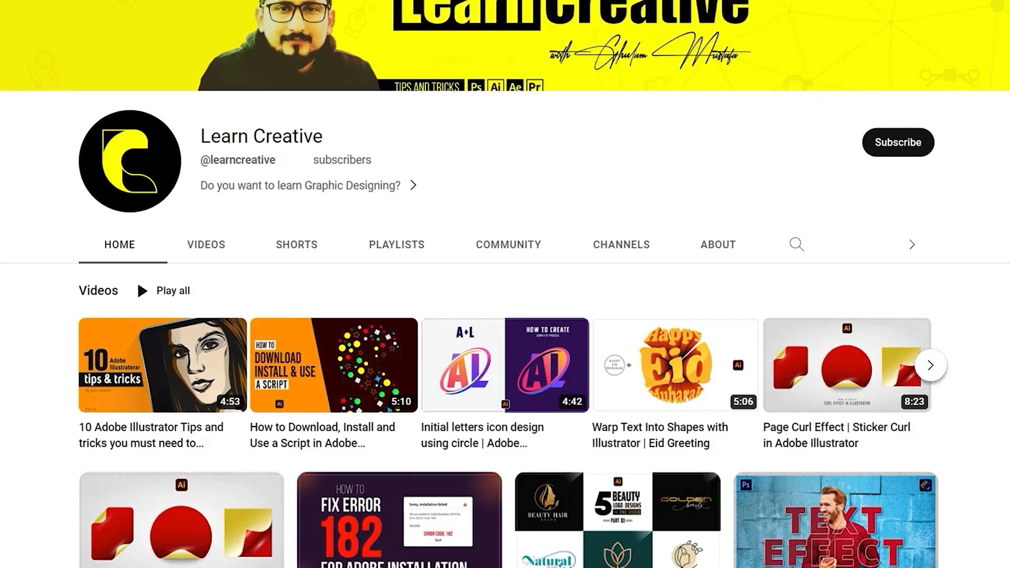